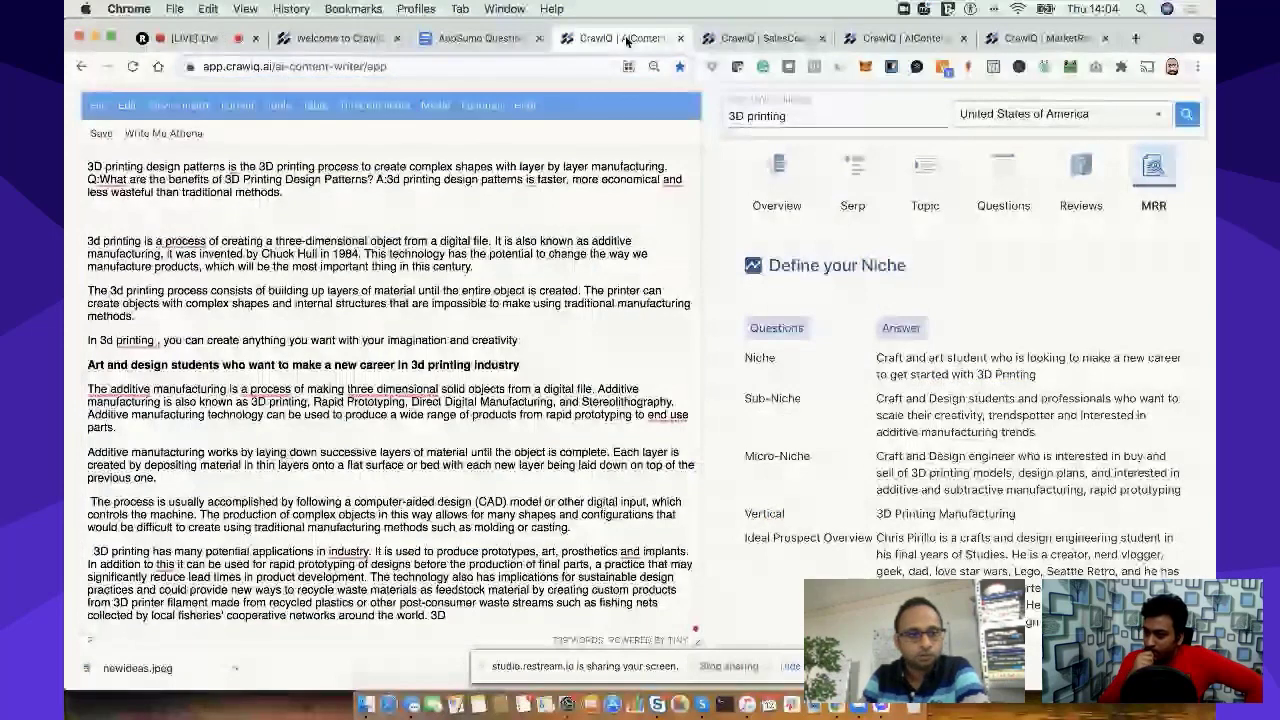
Step: Open the 6-Part Content Authority Lead Nurture Series form in the Sales Copywriter's Email Espresso category
key(super+bracketleft)
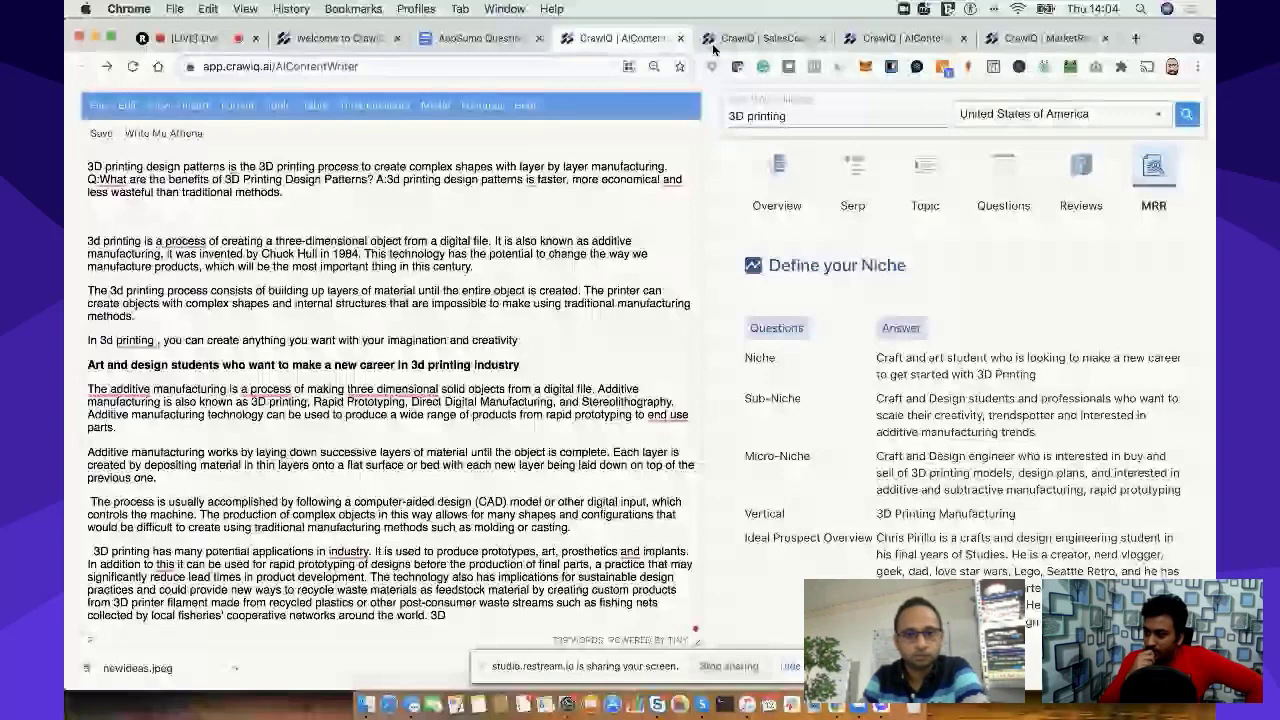
click(712, 43)
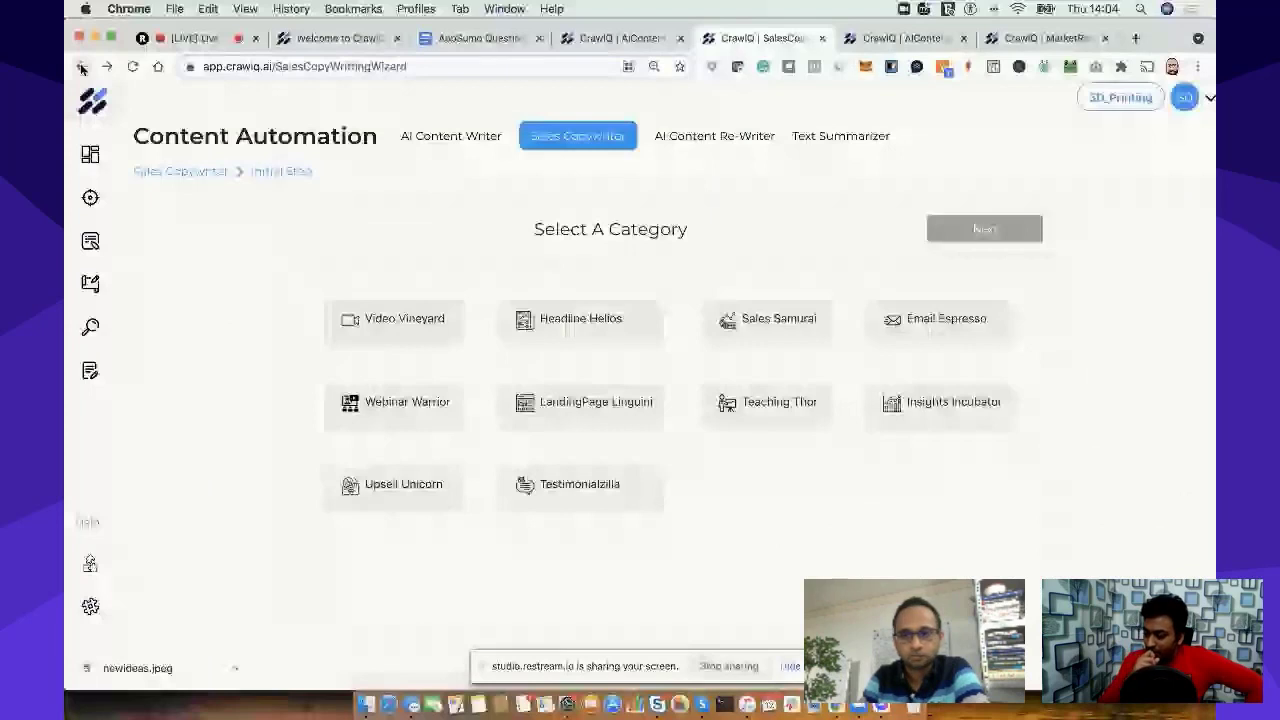
click(82, 67)
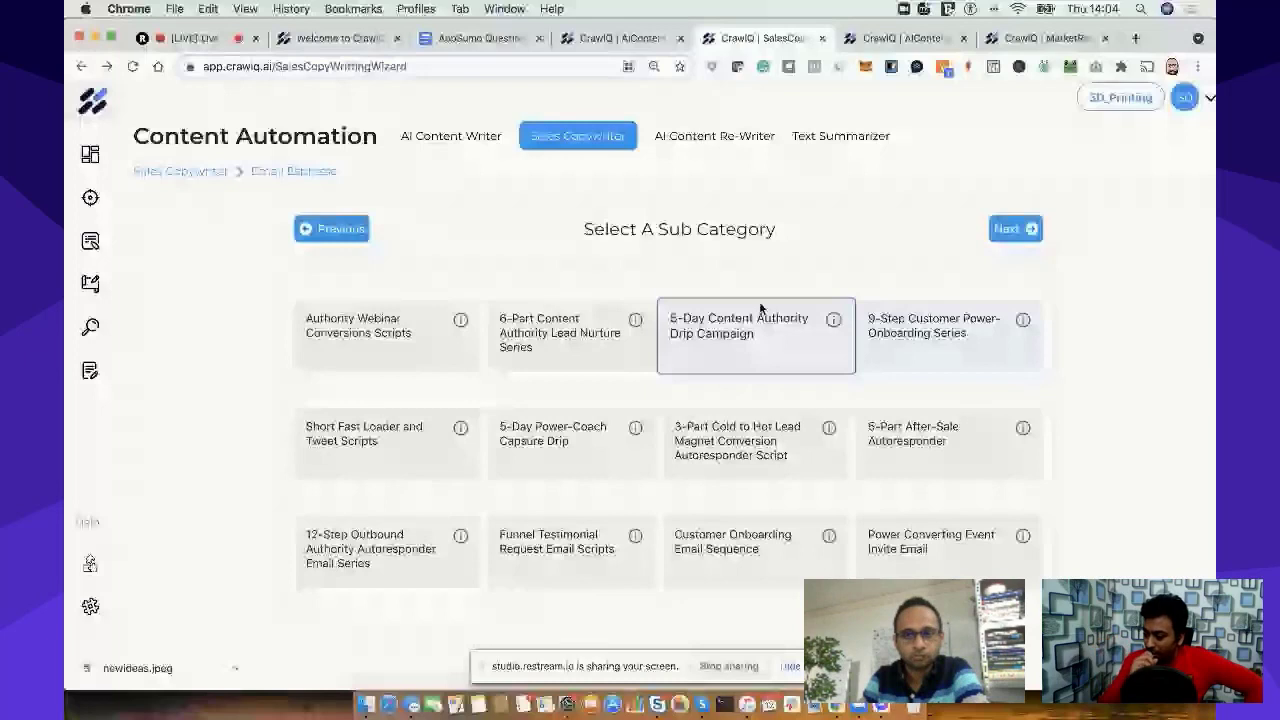
click(565, 333)
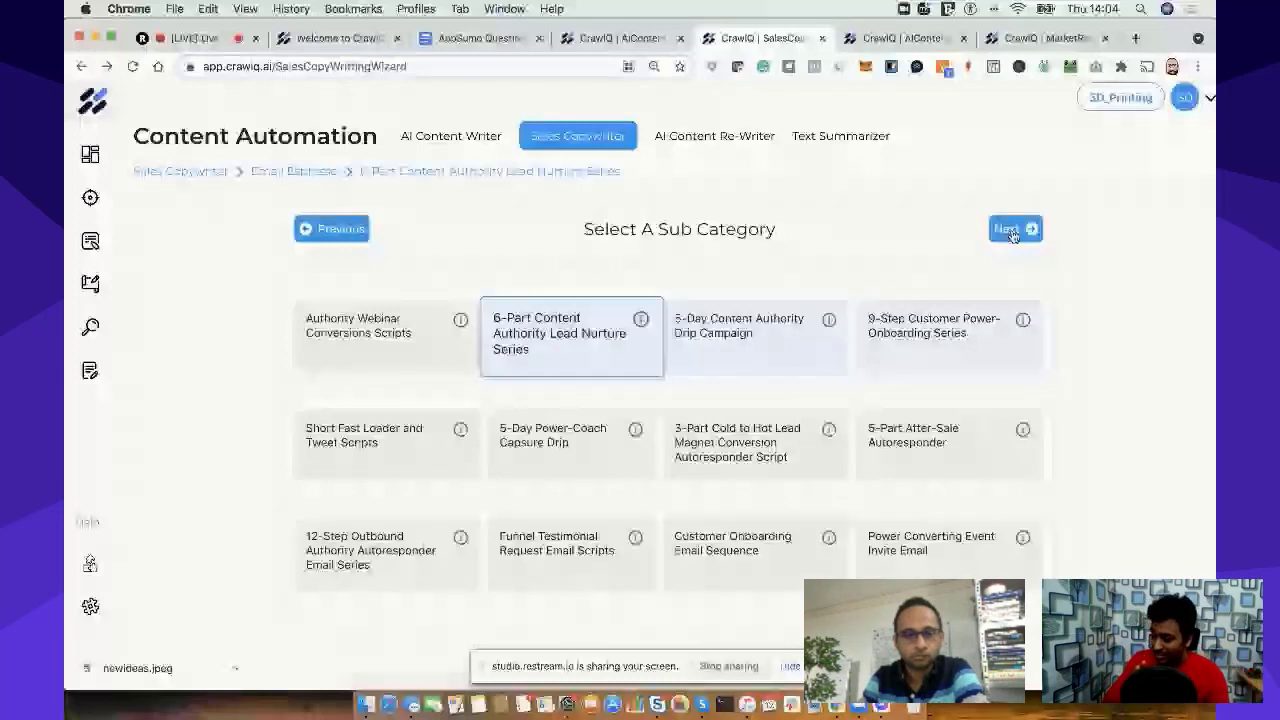
click(1012, 232)
Step: Enter "3D Printing" as the form's main topic of interest
click(392, 413)
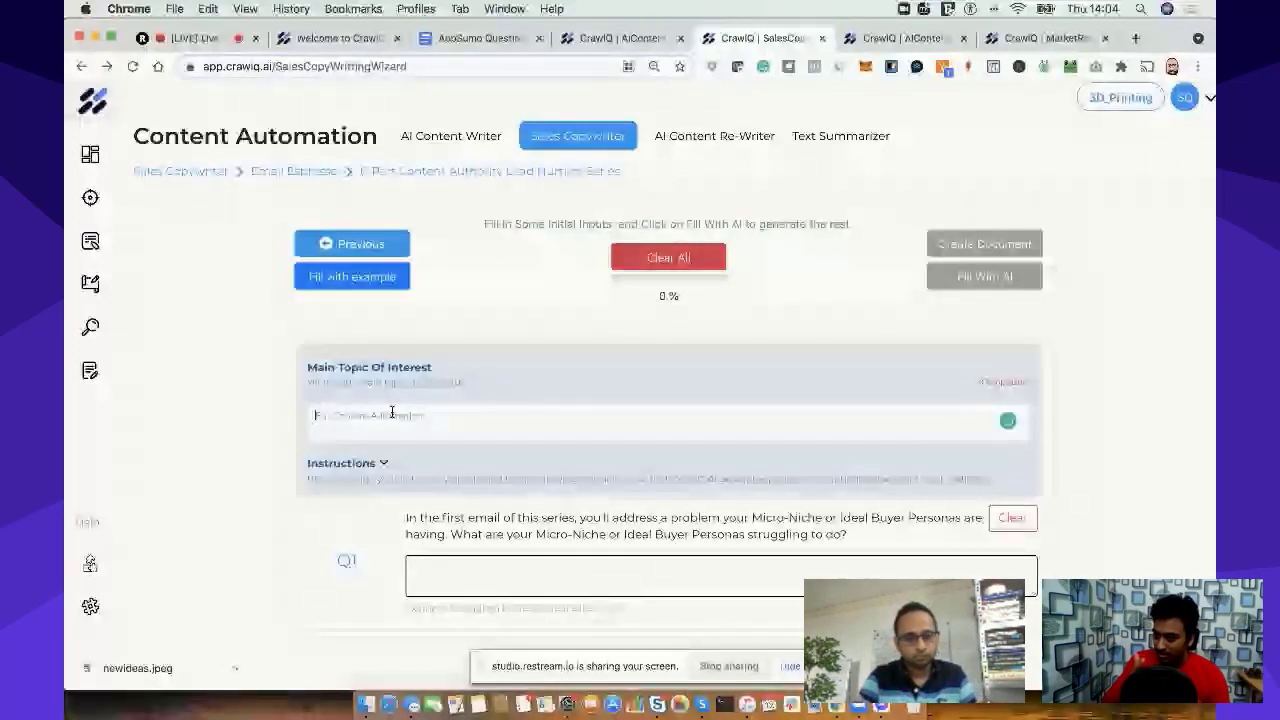
text(3D)
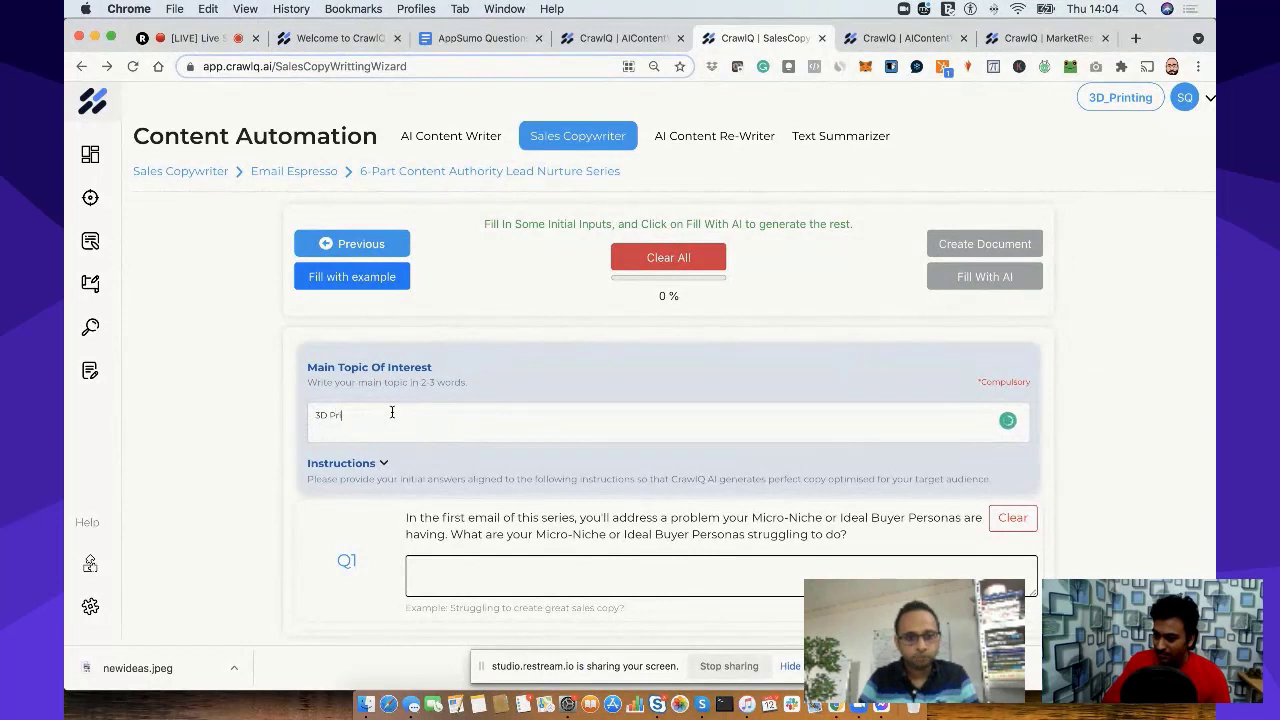
text(Printing)
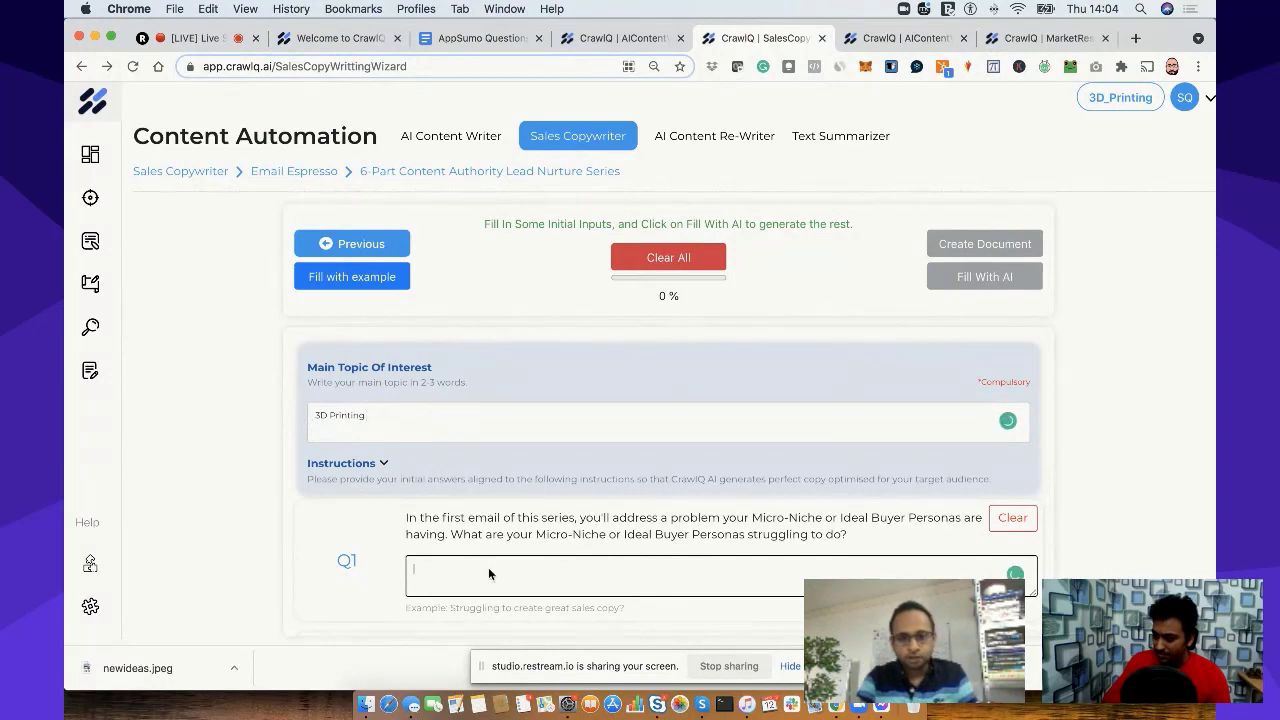
Step: Look through the questions of the lead nurture series form, then return to its beginning
scroll(489, 573, down, 1)
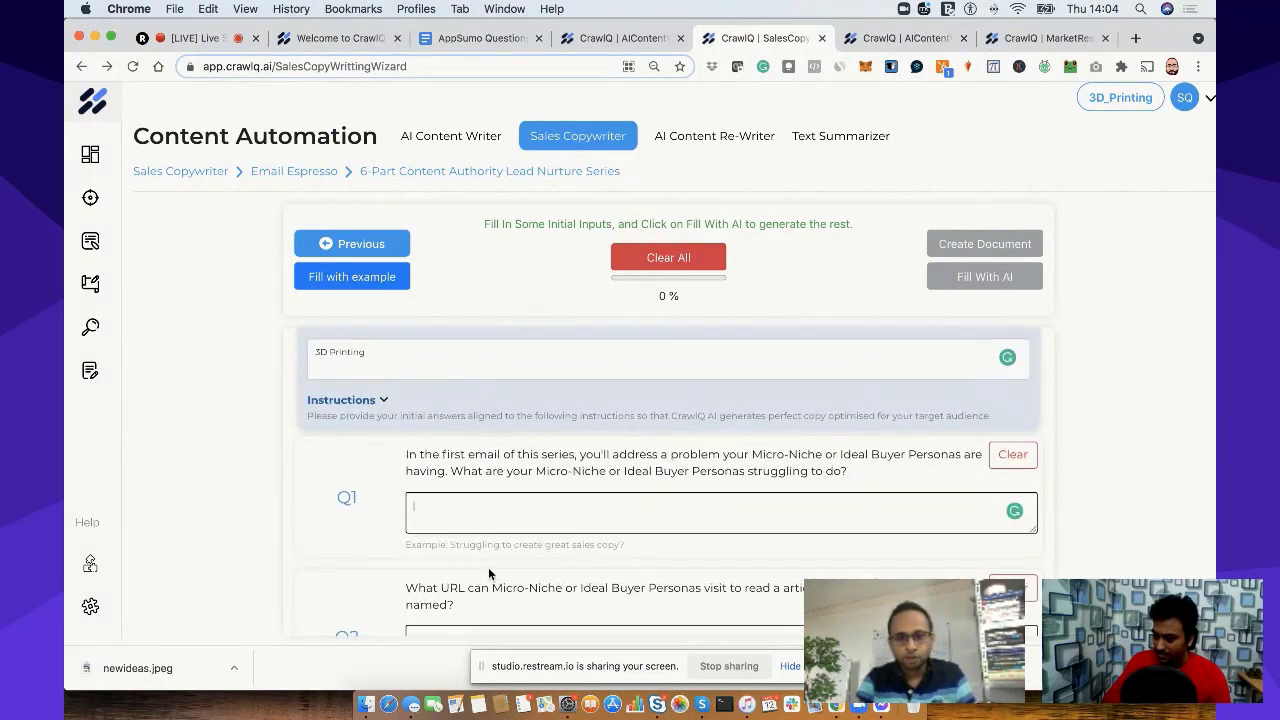
click(599, 497)
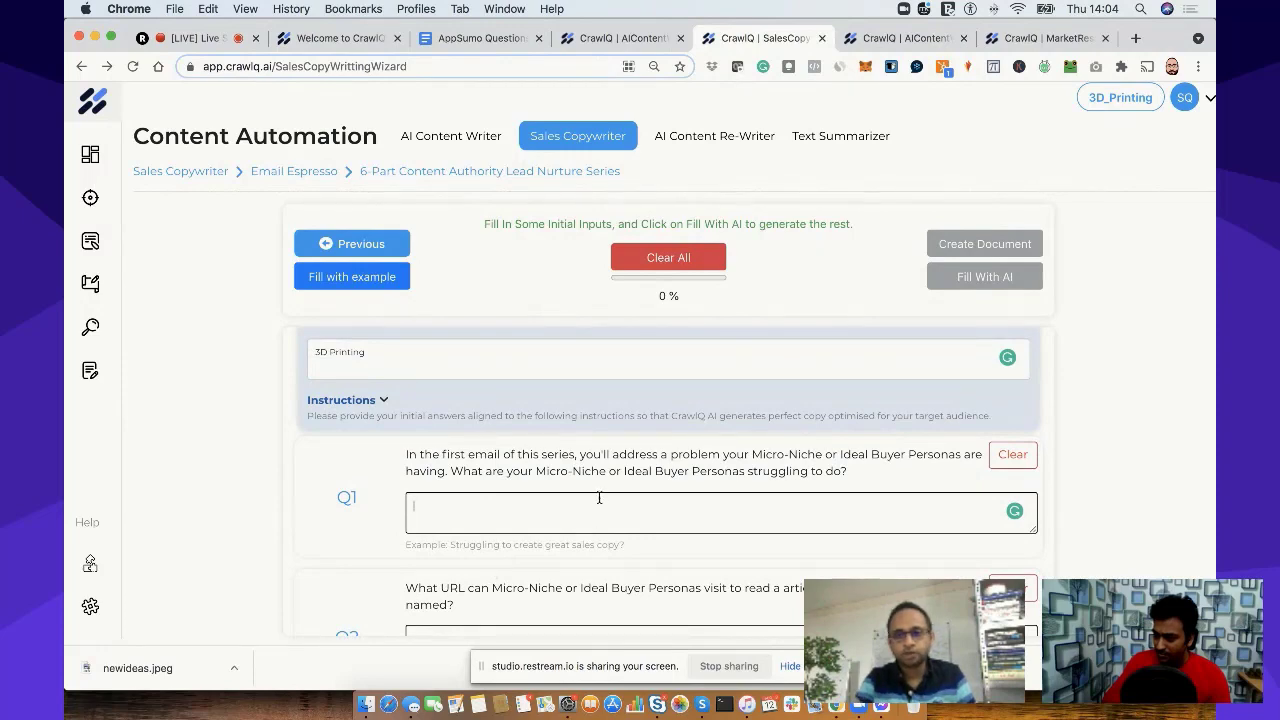
scroll(599, 497, down, 10)
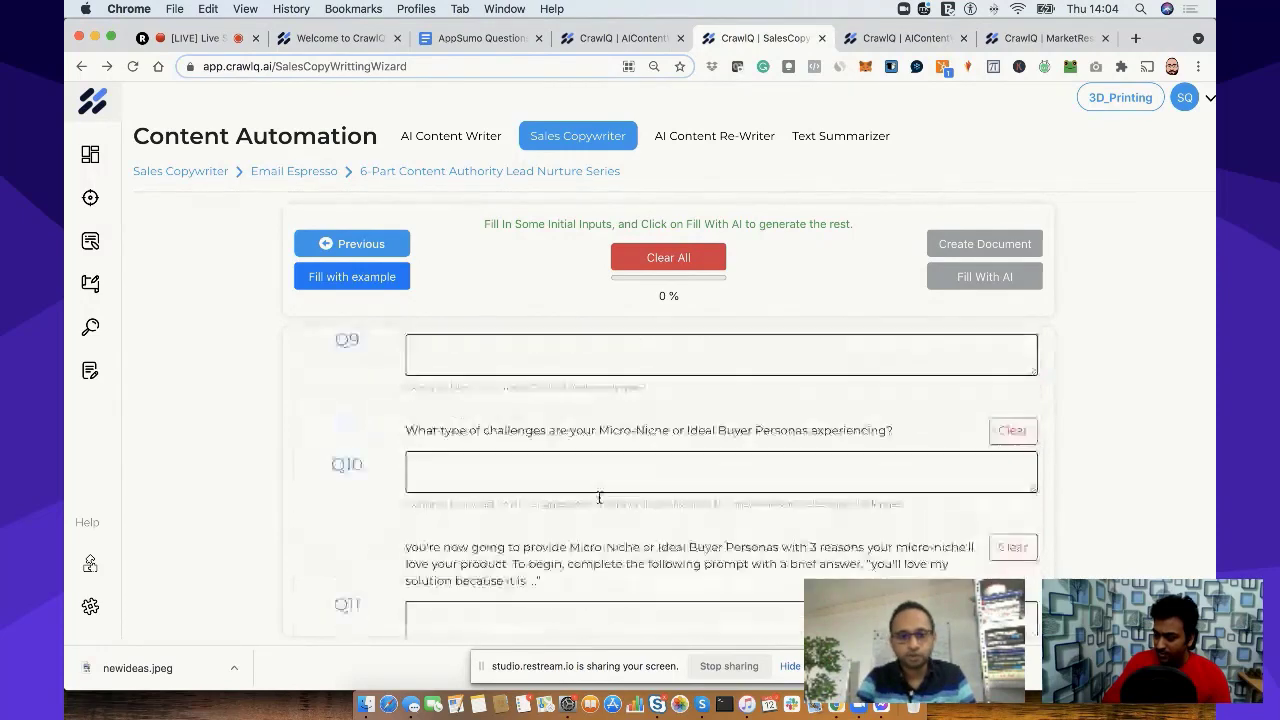
scroll(599, 497, down, 8)
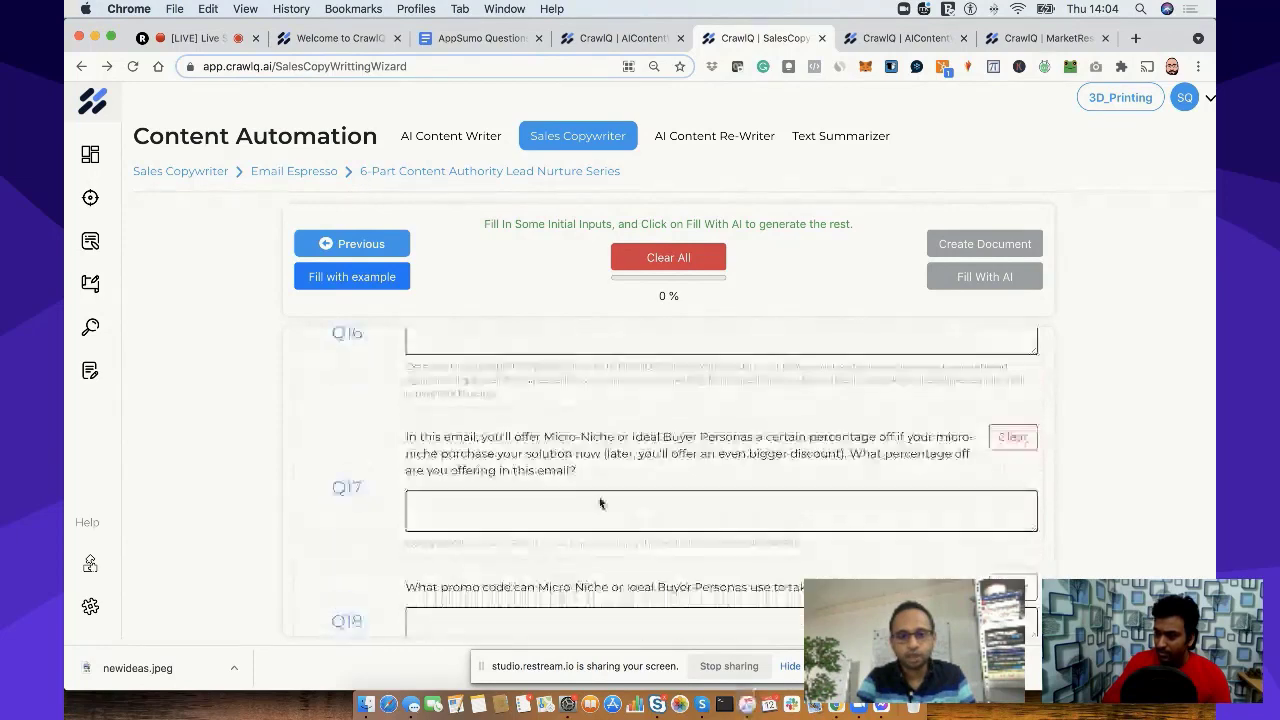
scroll(599, 500, up, 3)
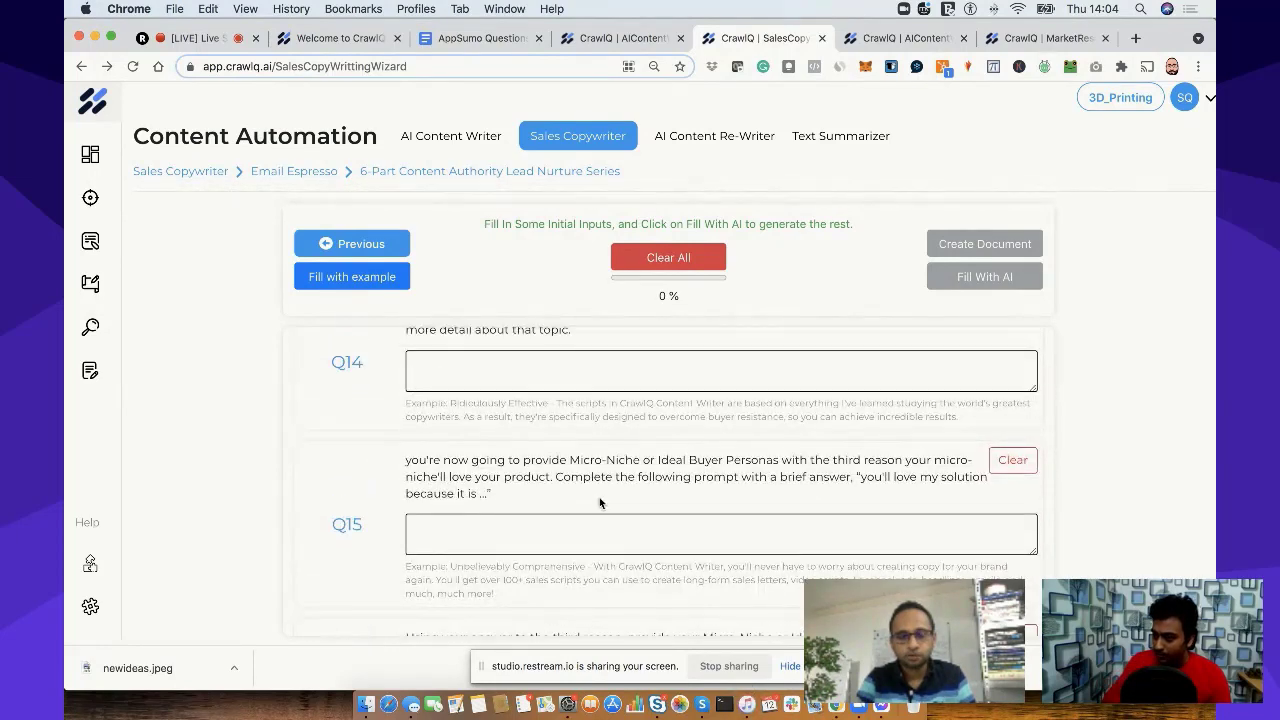
scroll(599, 500, up, 12)
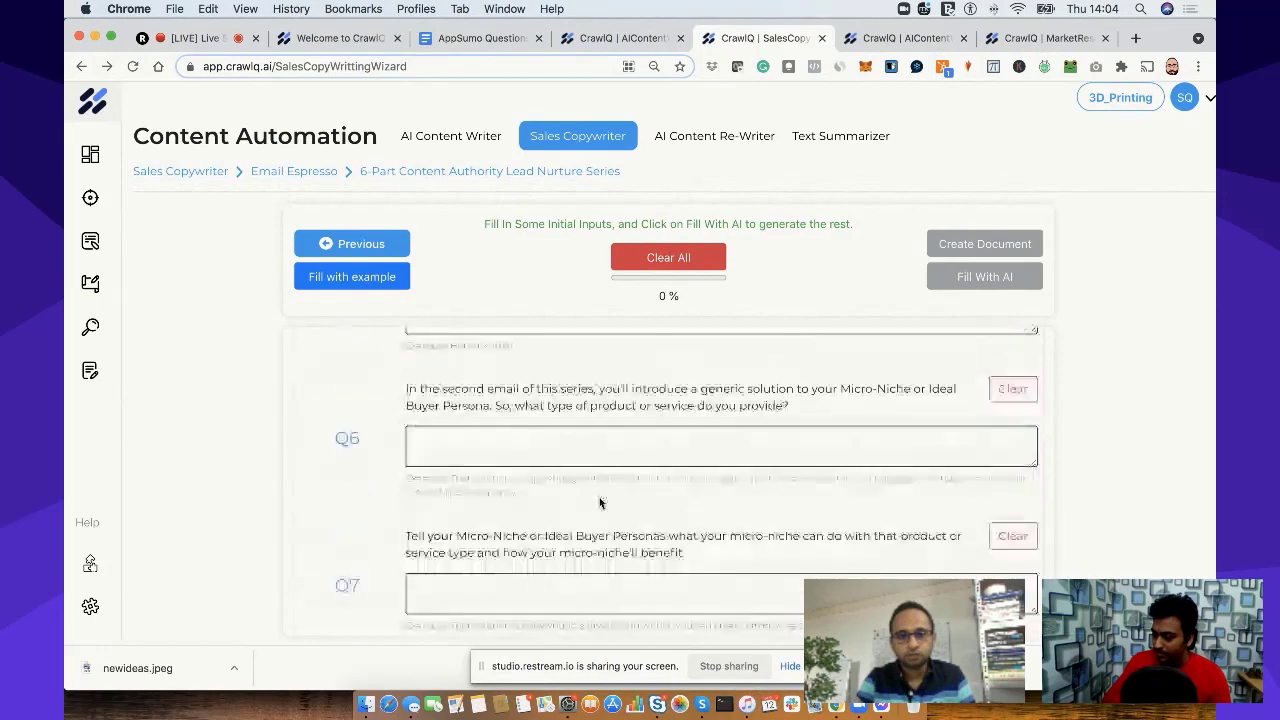
scroll(599, 500, up, 5)
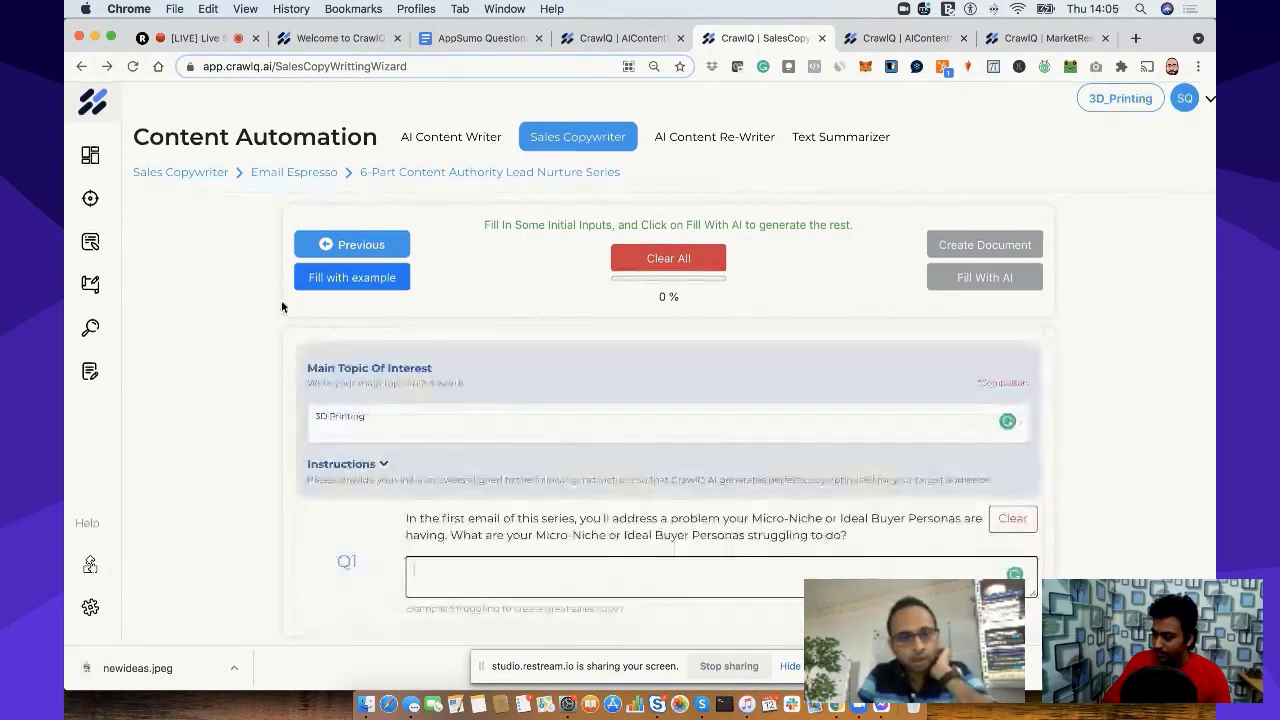
Step: Leave the form, return to the category selection and open the Video Vineyard sub categories
click(322, 245)
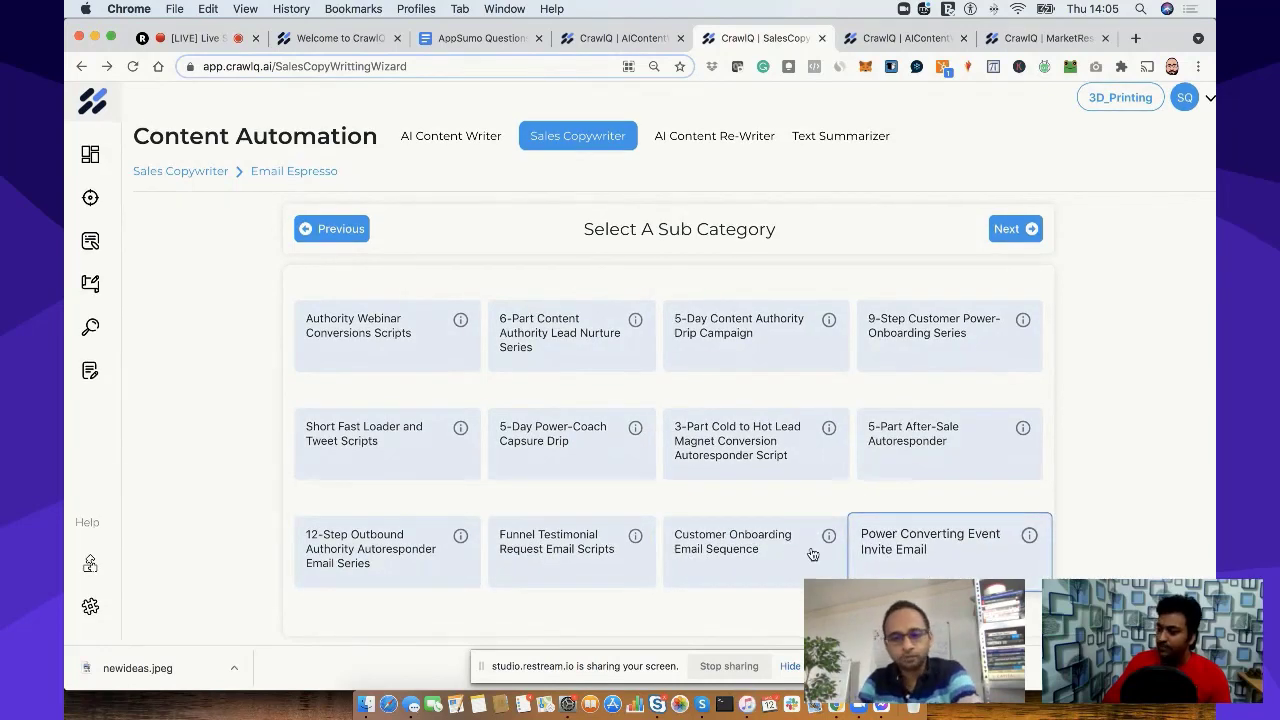
mouse_move(635, 537)
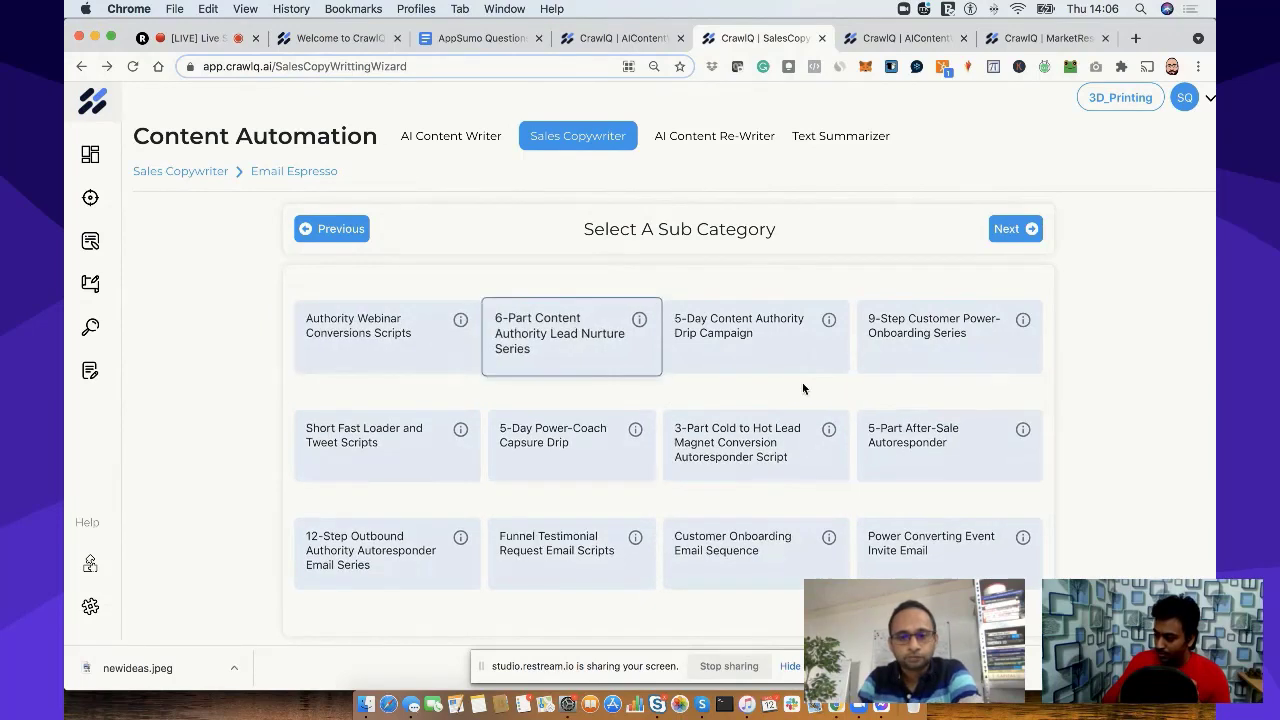
scroll(1103, 403, down, 1)
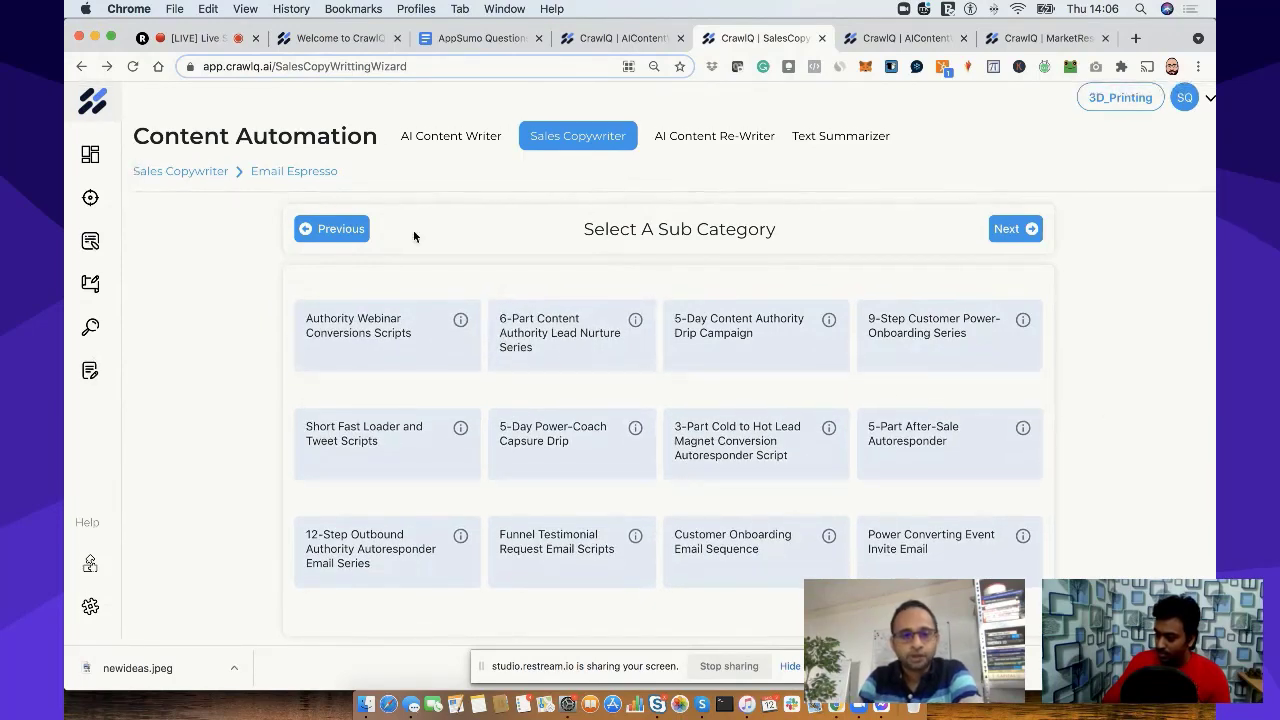
click(308, 227)
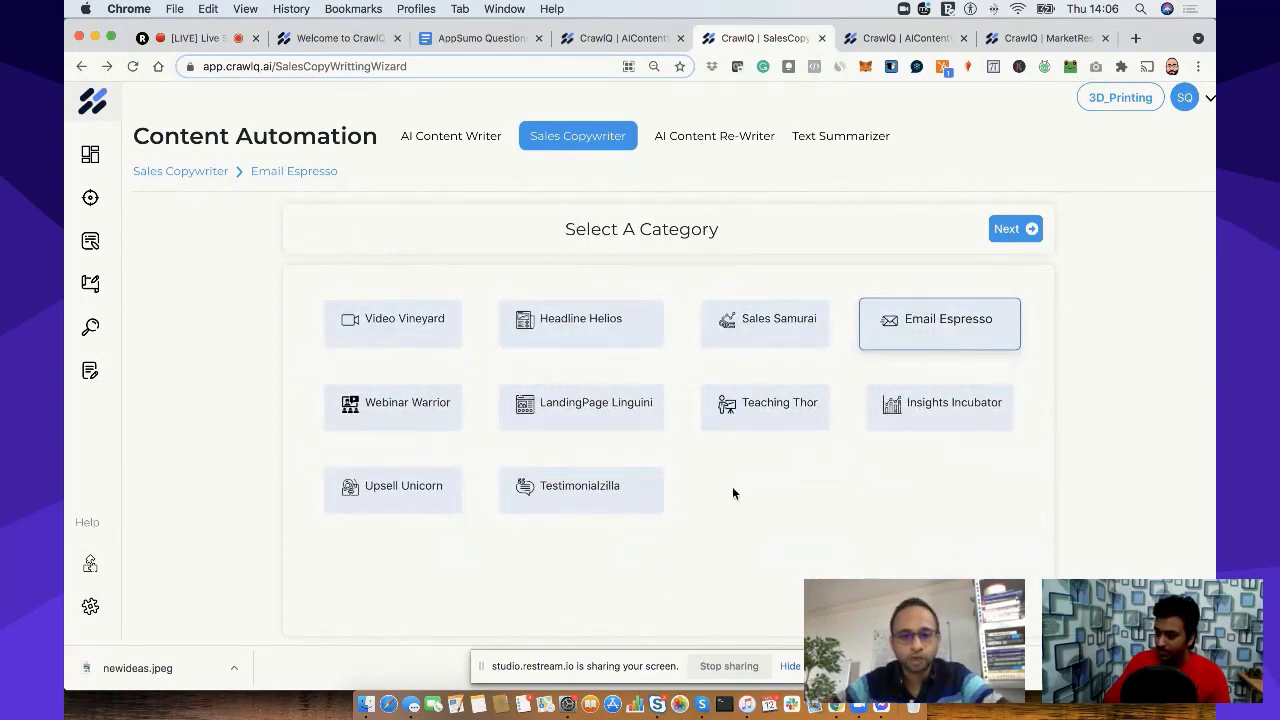
click(394, 326)
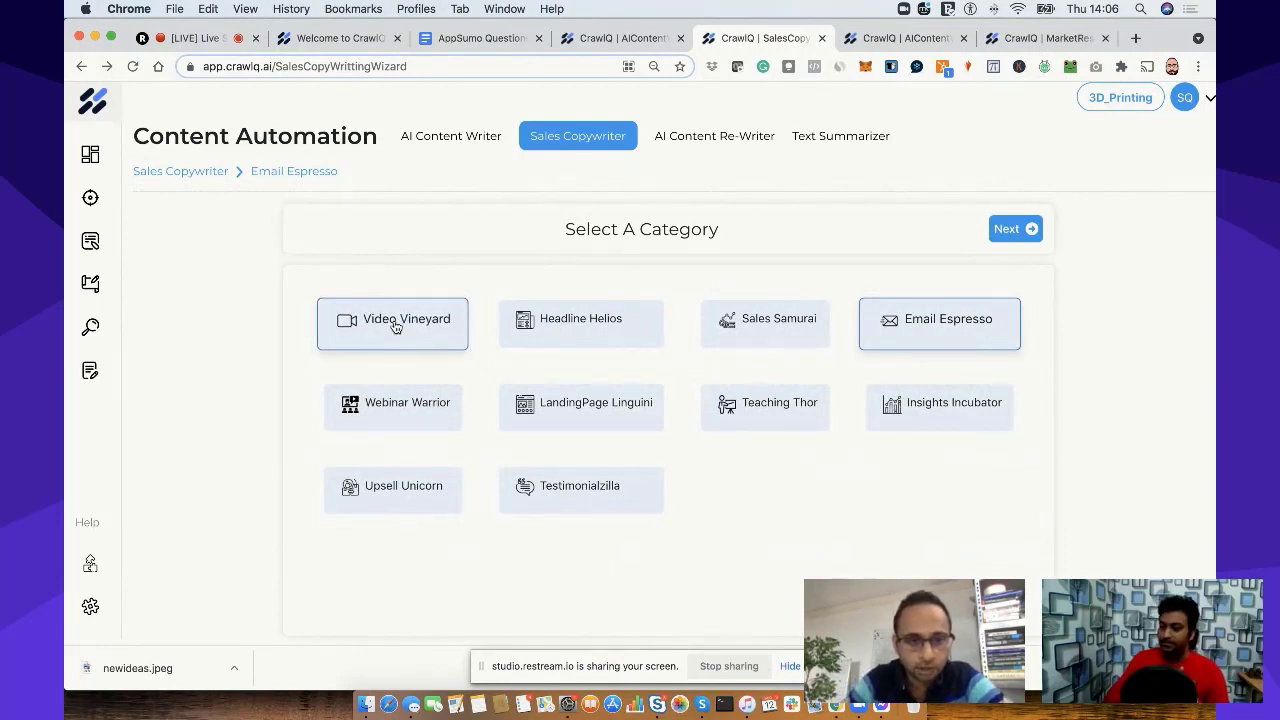
click(1015, 230)
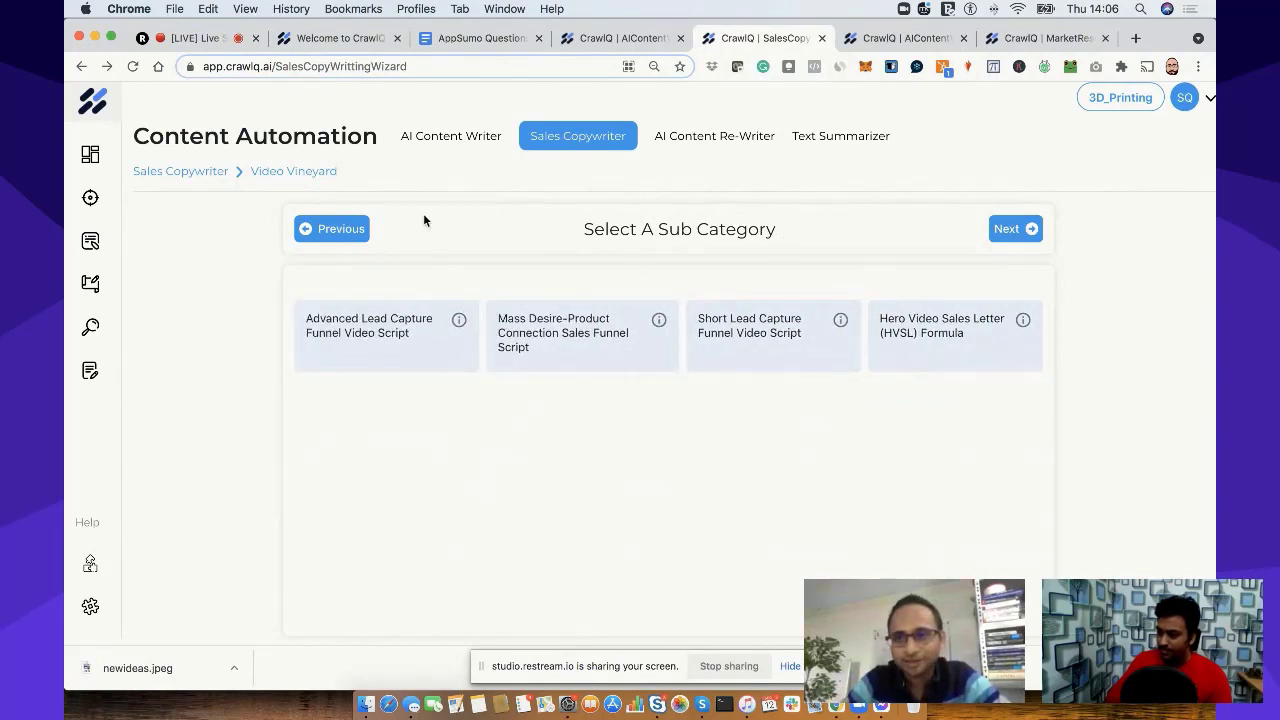
Step: Look over the introductory part of the Welcome to CrawlQ web page
mouse_move(90, 158)
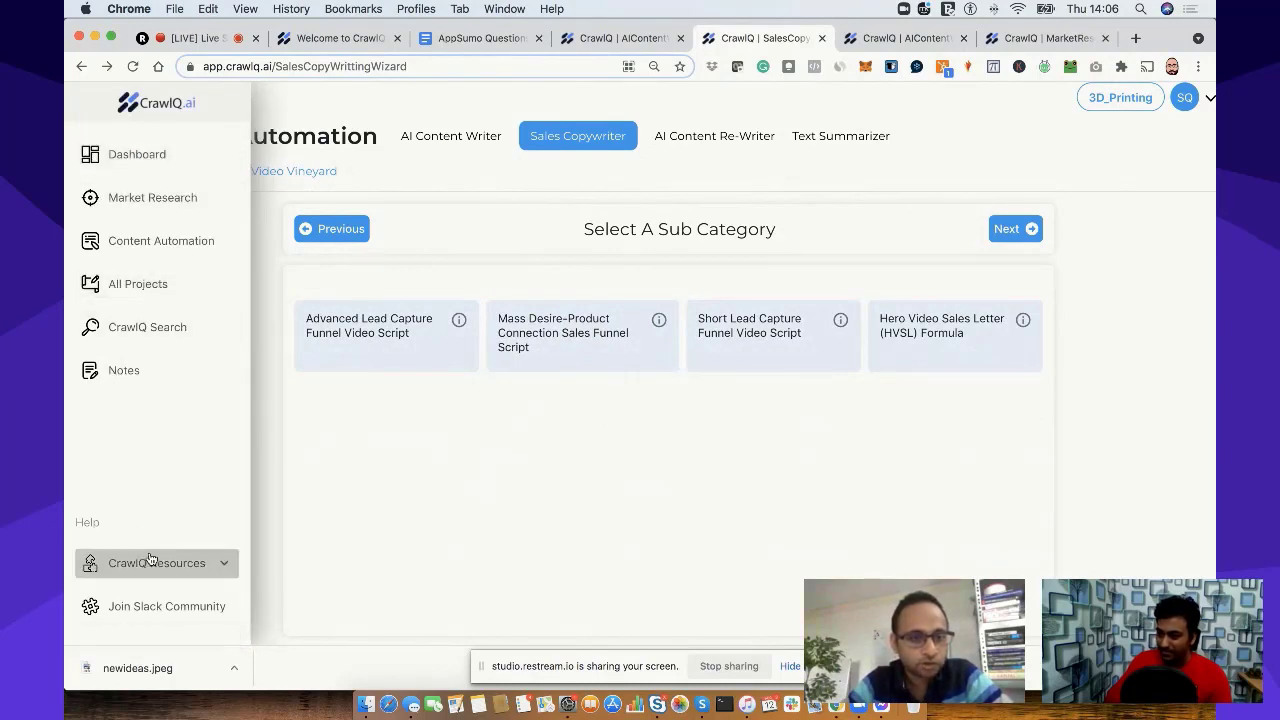
click(340, 40)
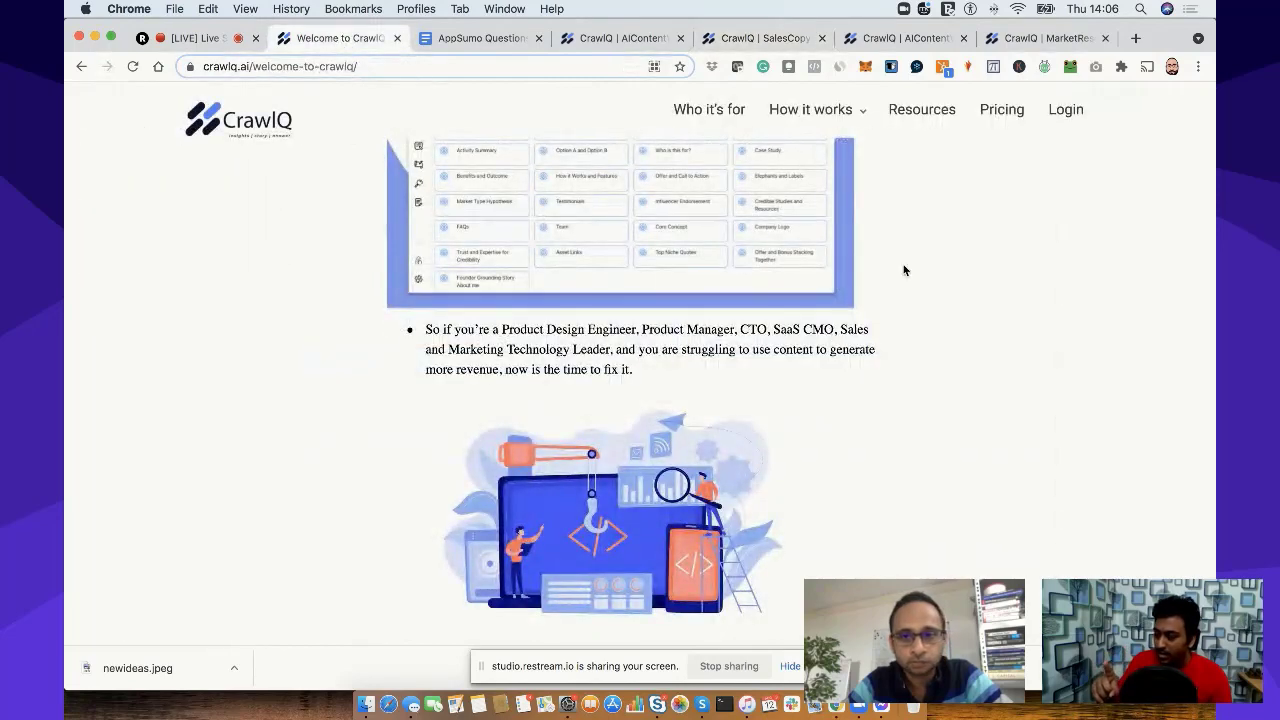
scroll(903, 270, up, 10)
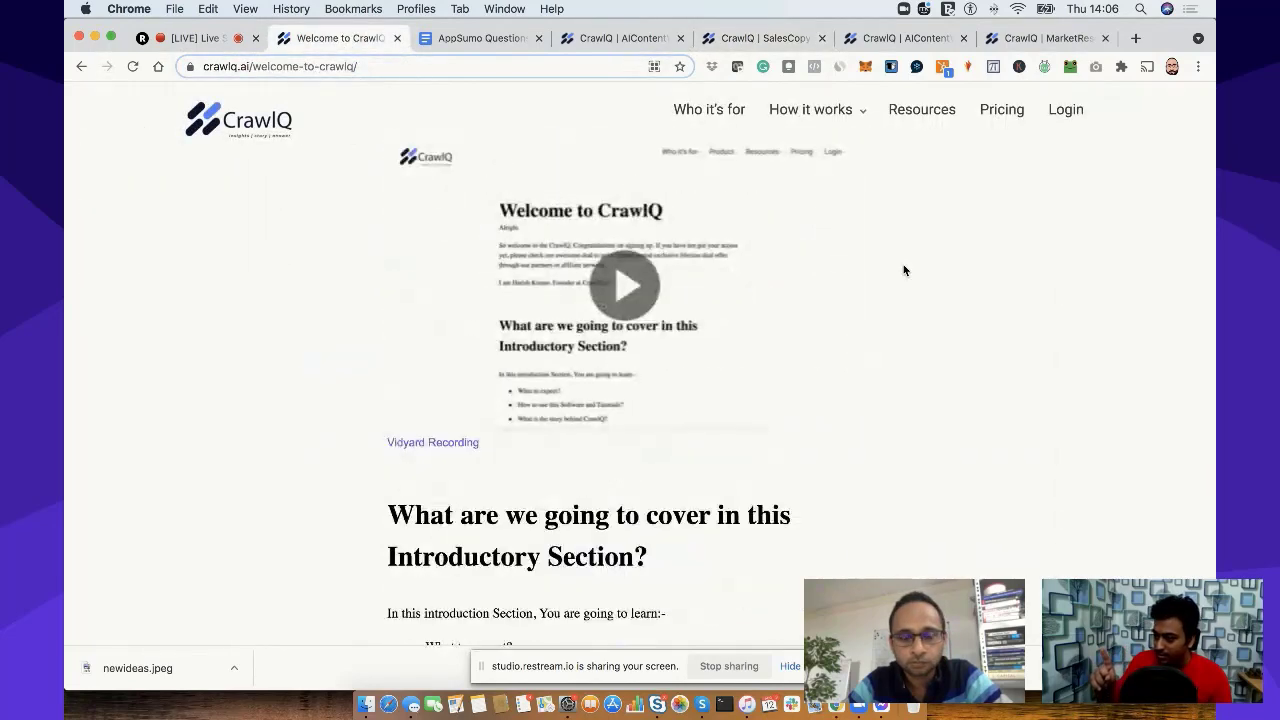
scroll(903, 264, up, 1)
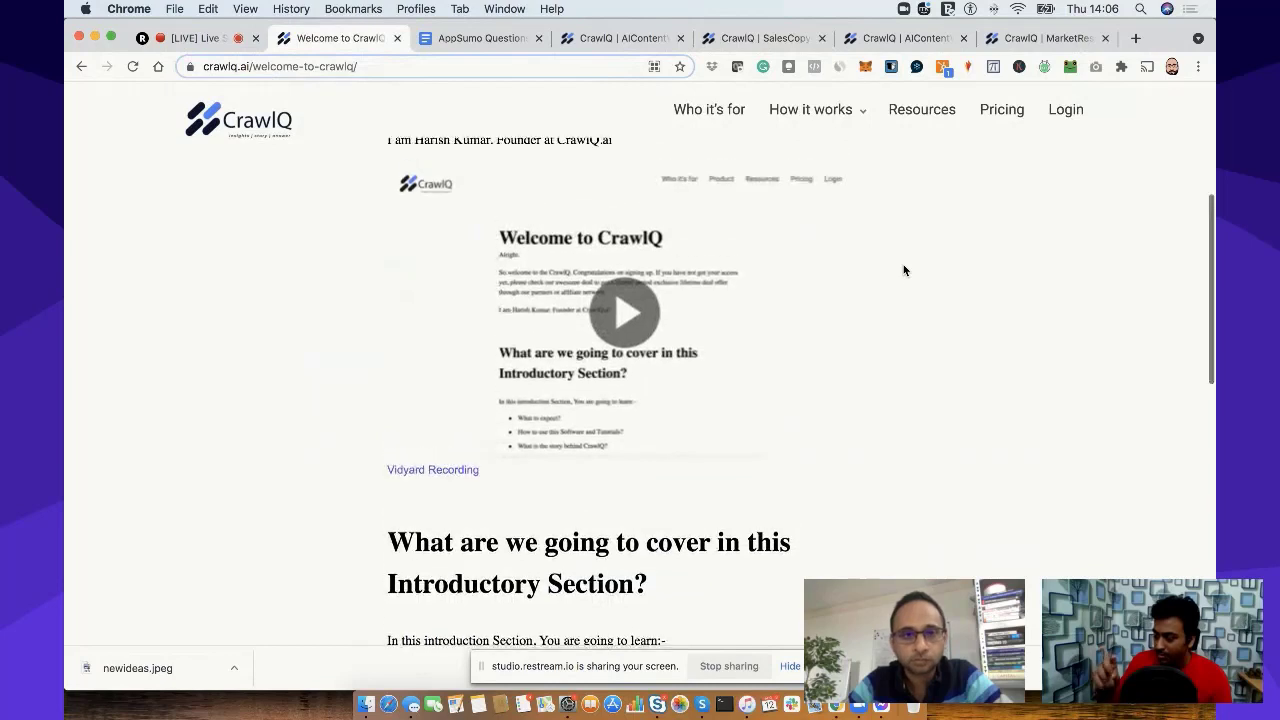
Step: Open the AI Content Re-Writer from the AI Content Writer page and make its content field ready for input
click(613, 38)
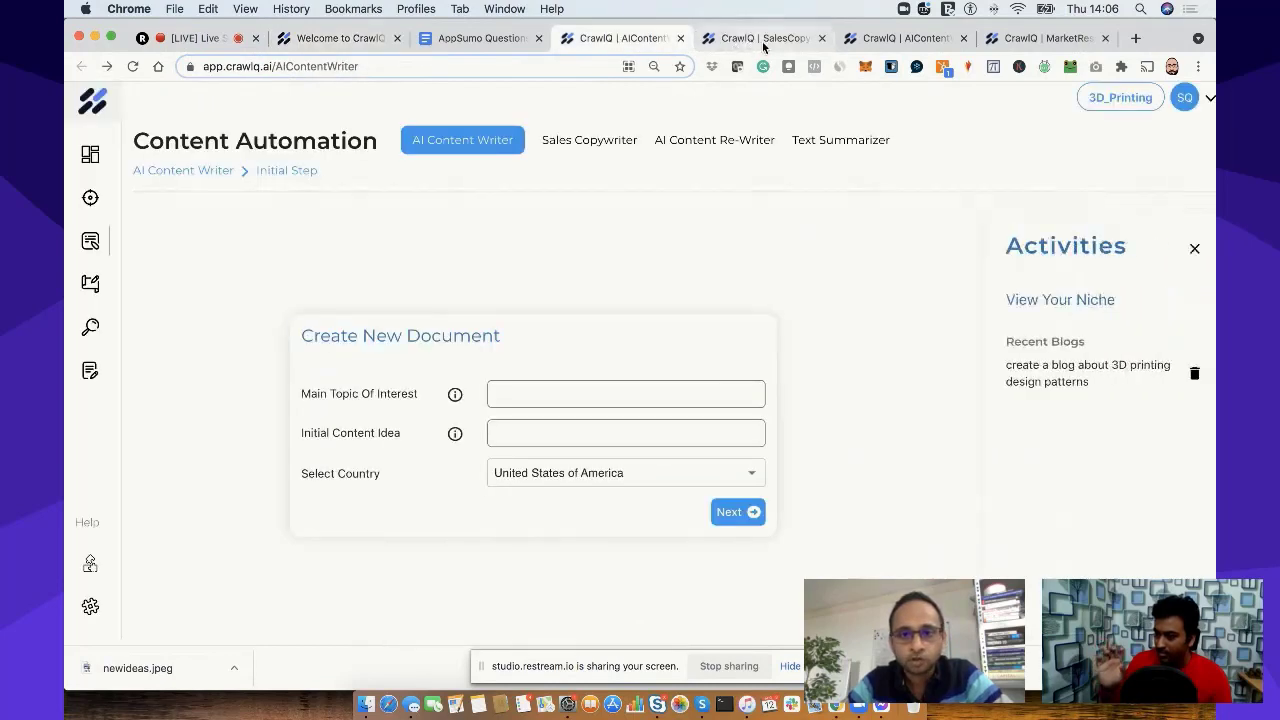
click(762, 40)
click(630, 42)
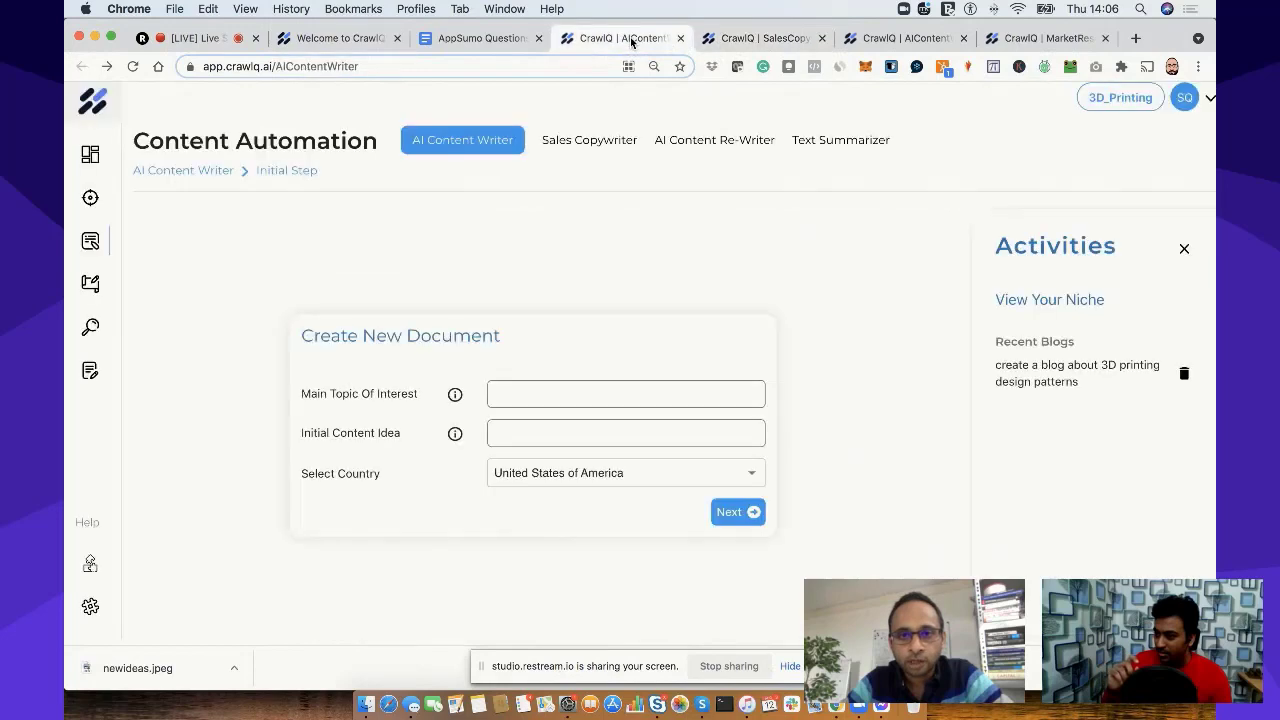
click(726, 142)
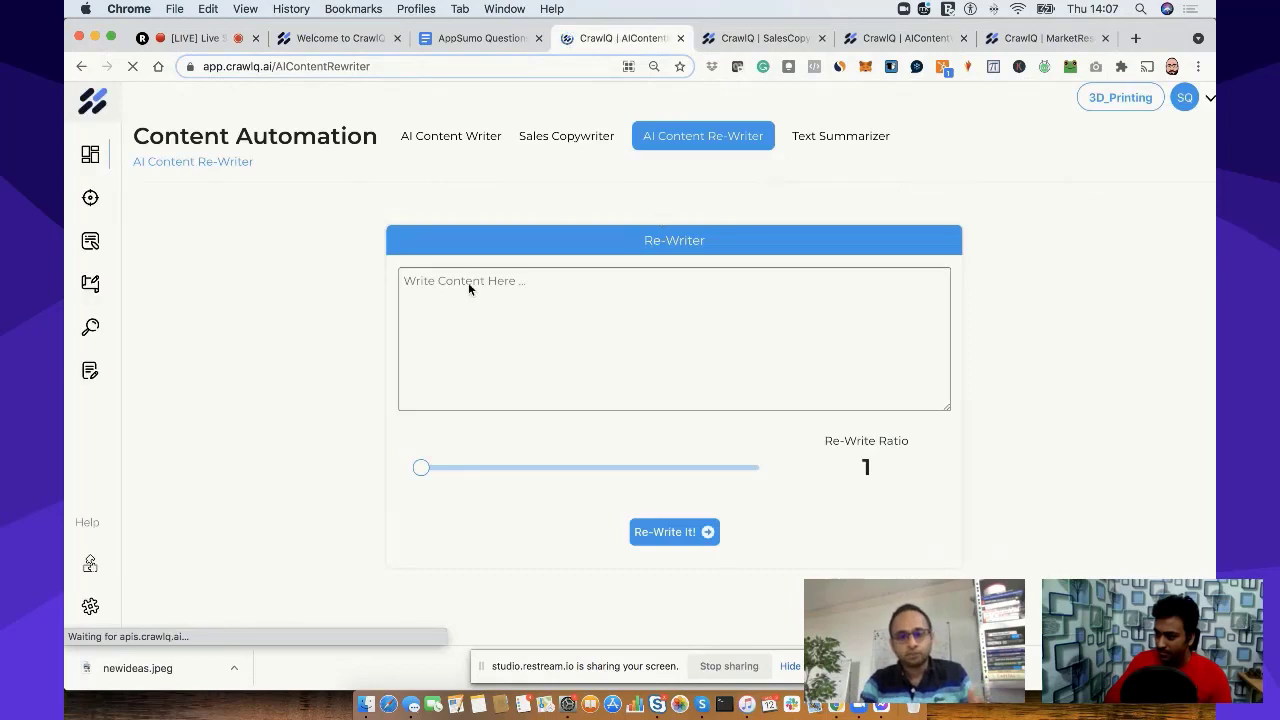
click(468, 282)
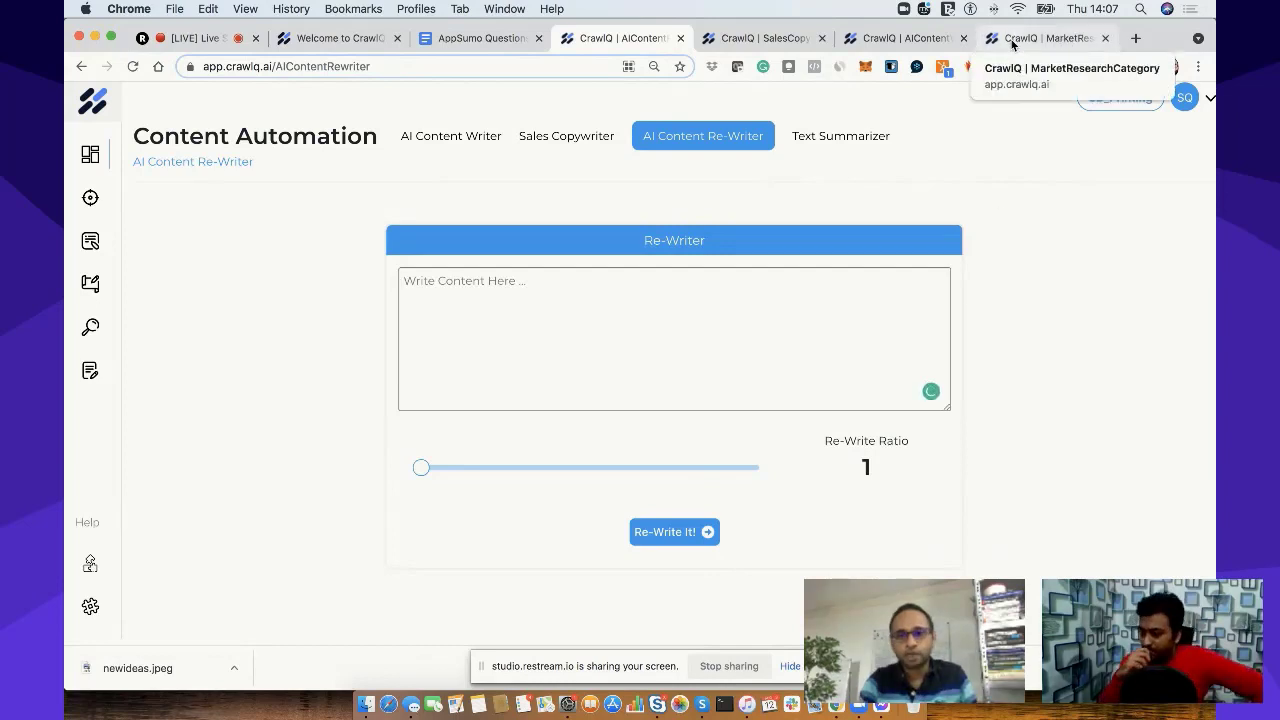
Step: Copy the "Over 80% of B2B Product-development teams" paragraph, including its source line, from the Welcome to CrawlQ page
click(323, 38)
scroll(536, 318, down, 10)
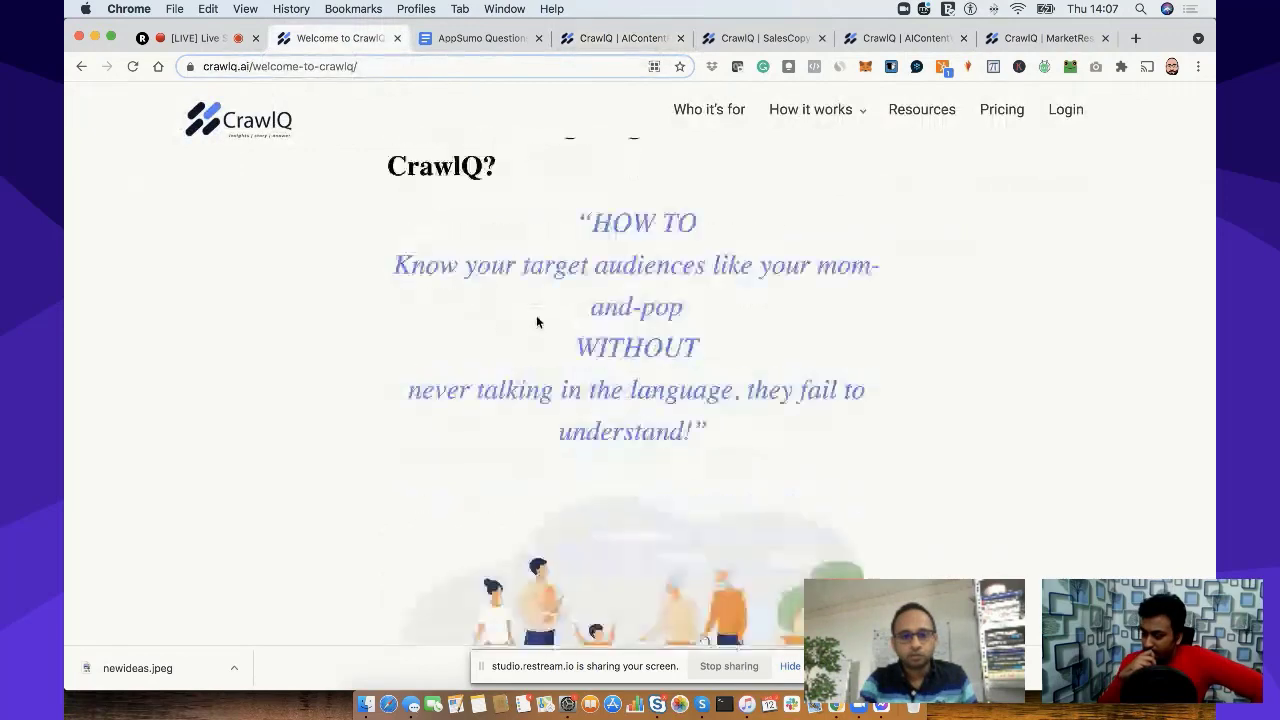
scroll(536, 320, down, 8)
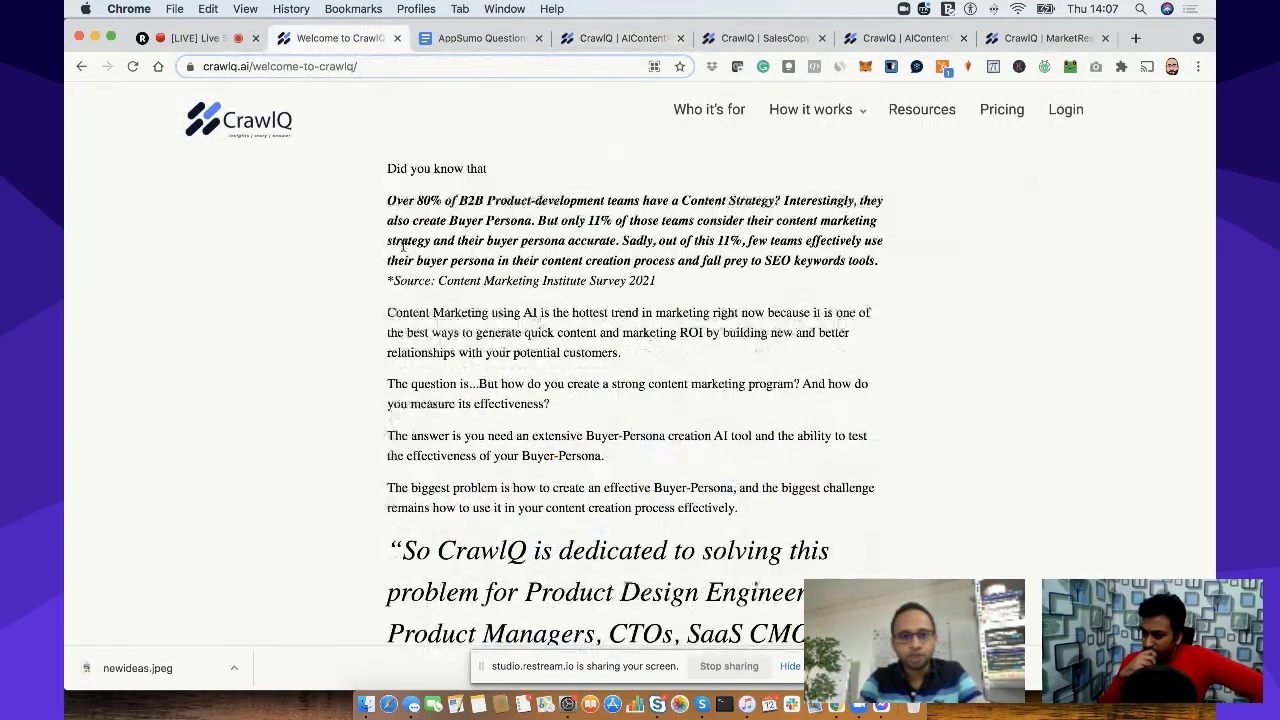
drag(388, 199, 688, 290)
key(super+c)
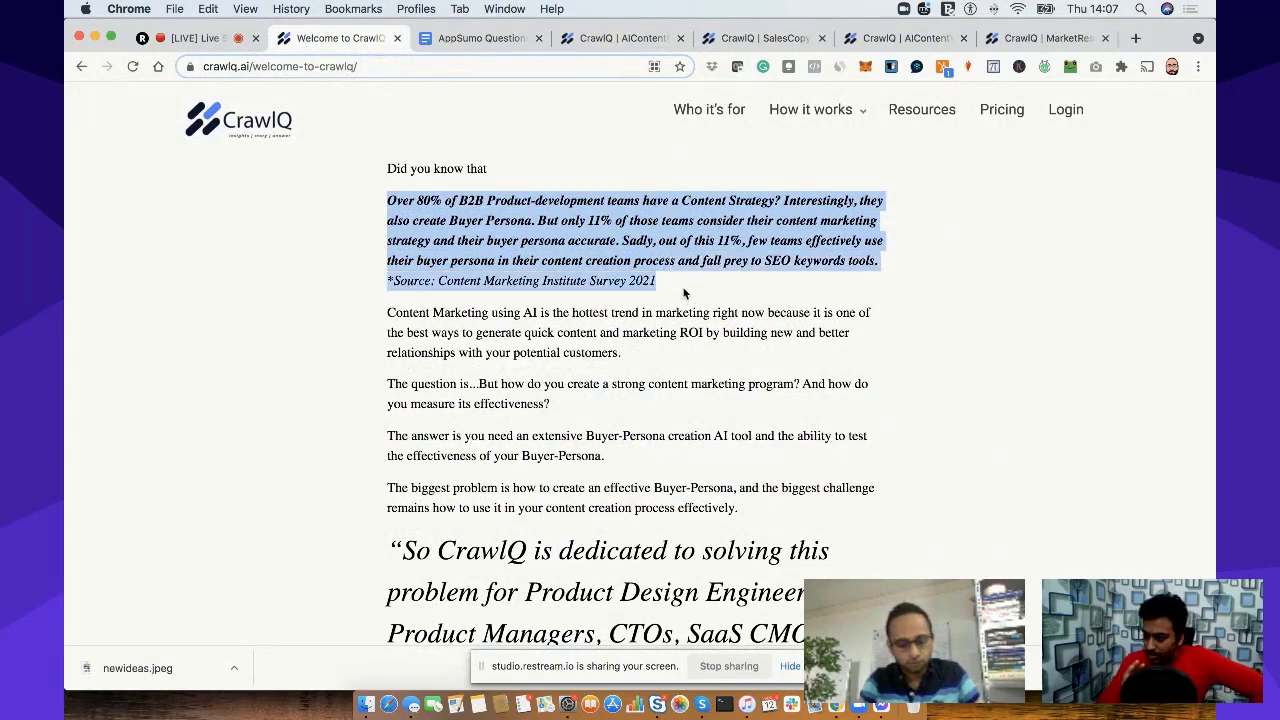
Step: Return to the AI Content Re-Writer page and paste the copied paragraph into its content field
click(780, 40)
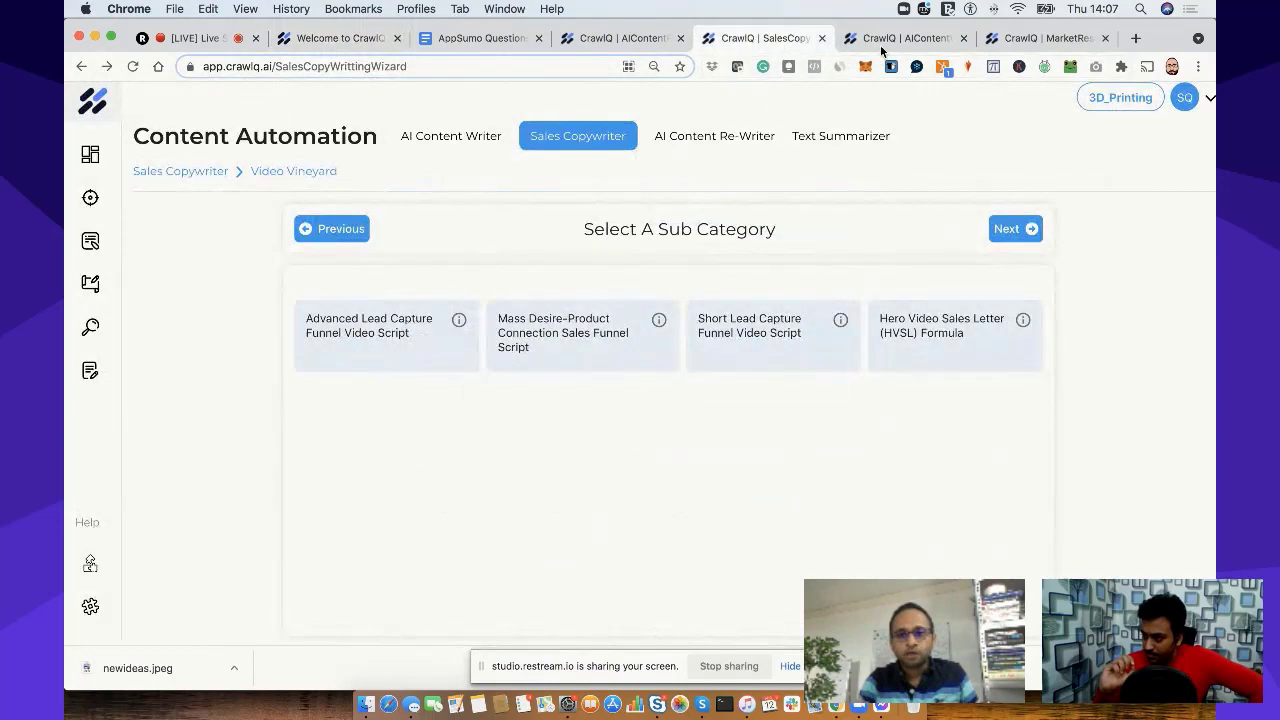
click(881, 40)
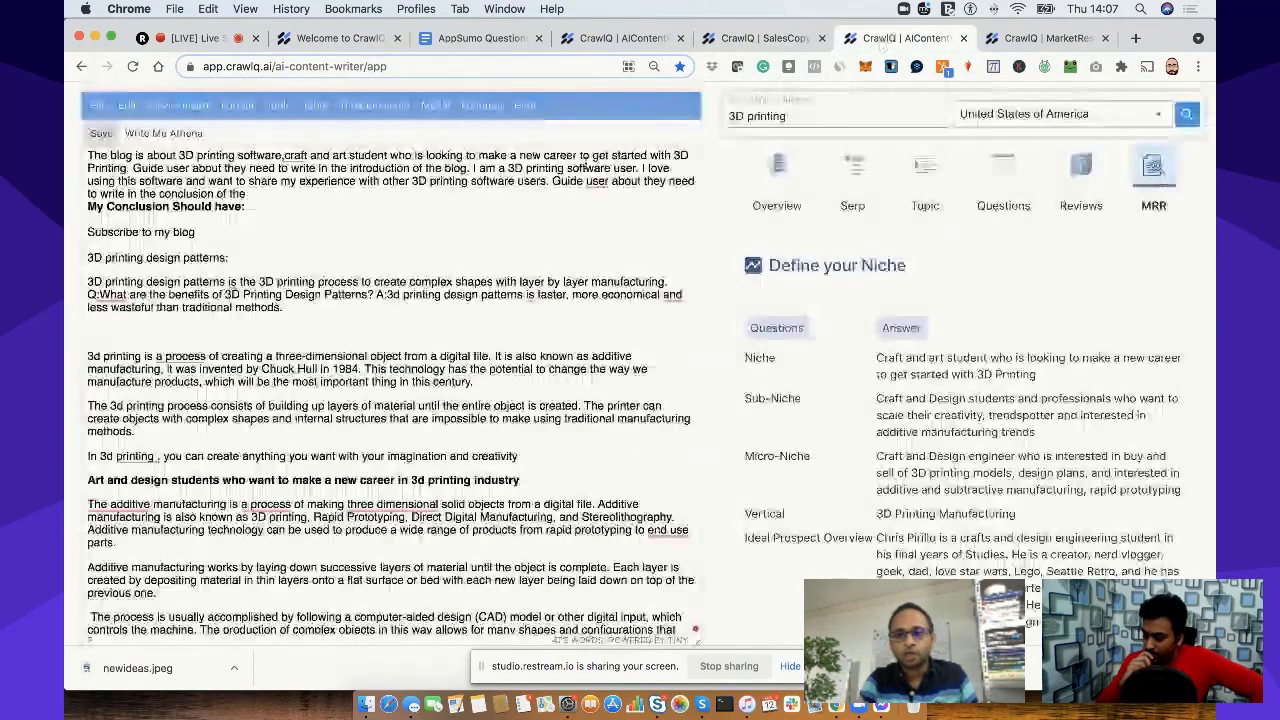
click(1010, 42)
click(603, 40)
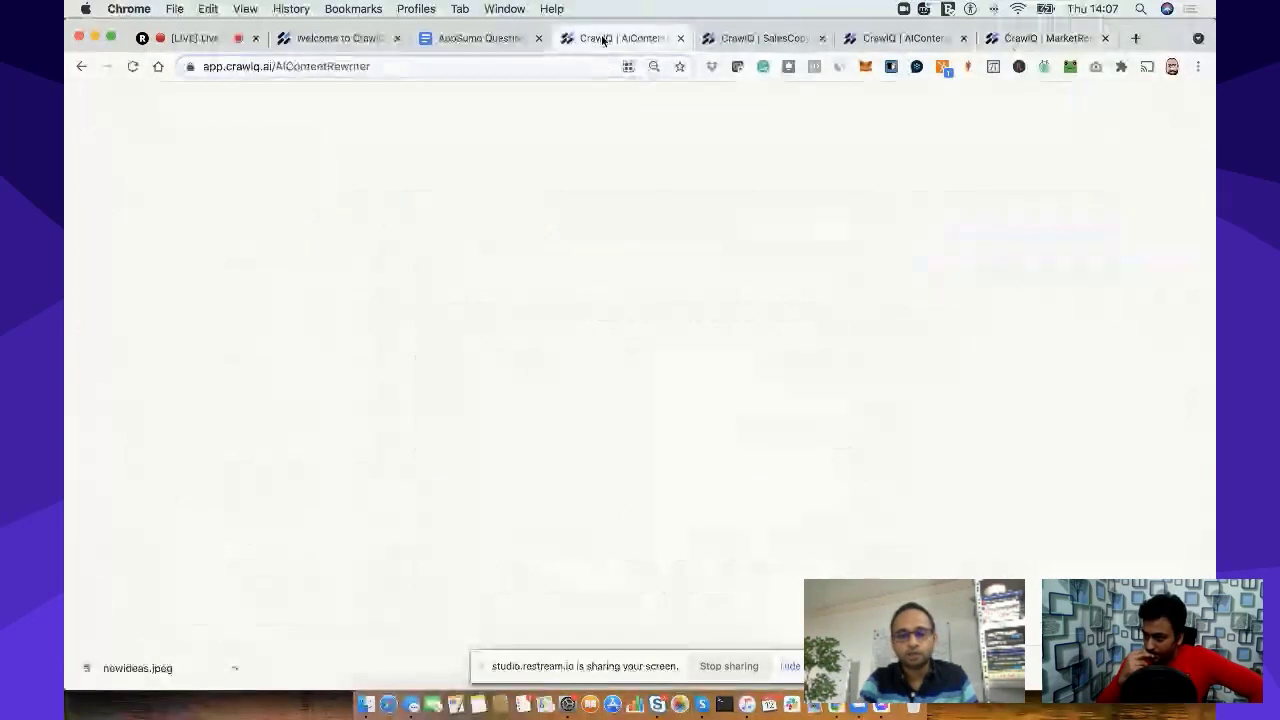
key(super+v)
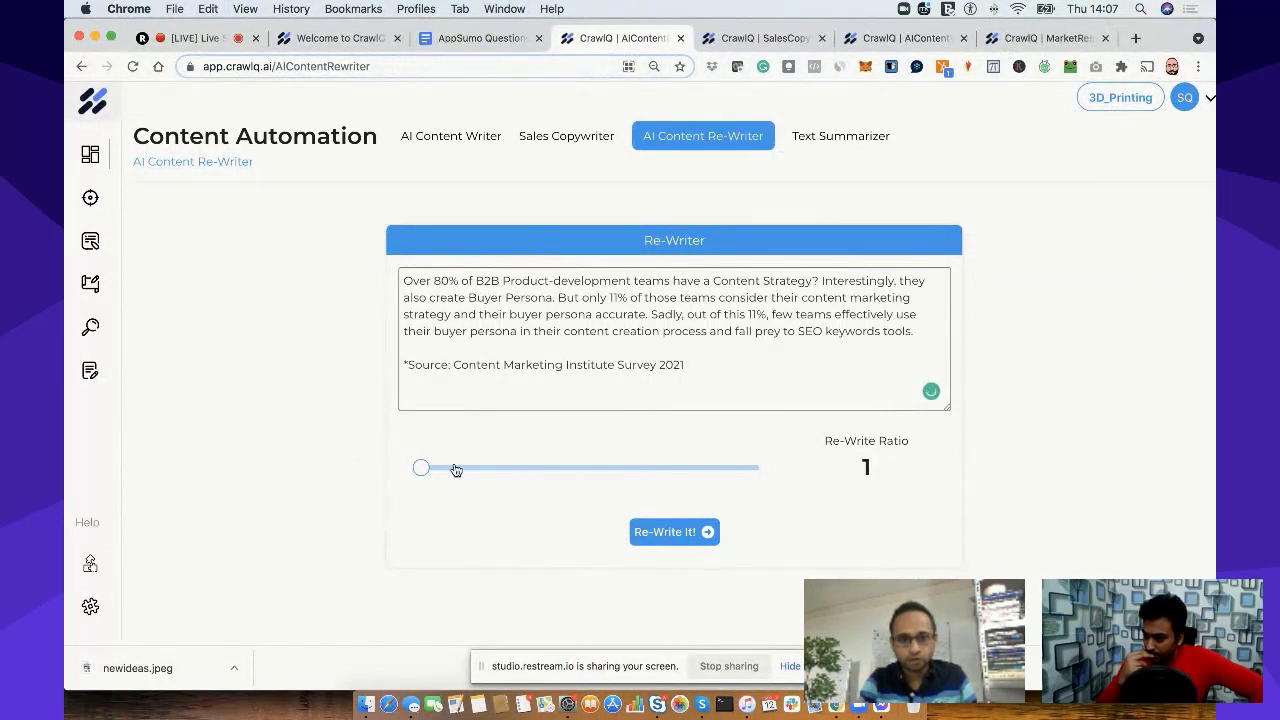
Step: Rewrite the pasted paragraph with the Re-Write Ratio at 1
drag(443, 470, 424, 470)
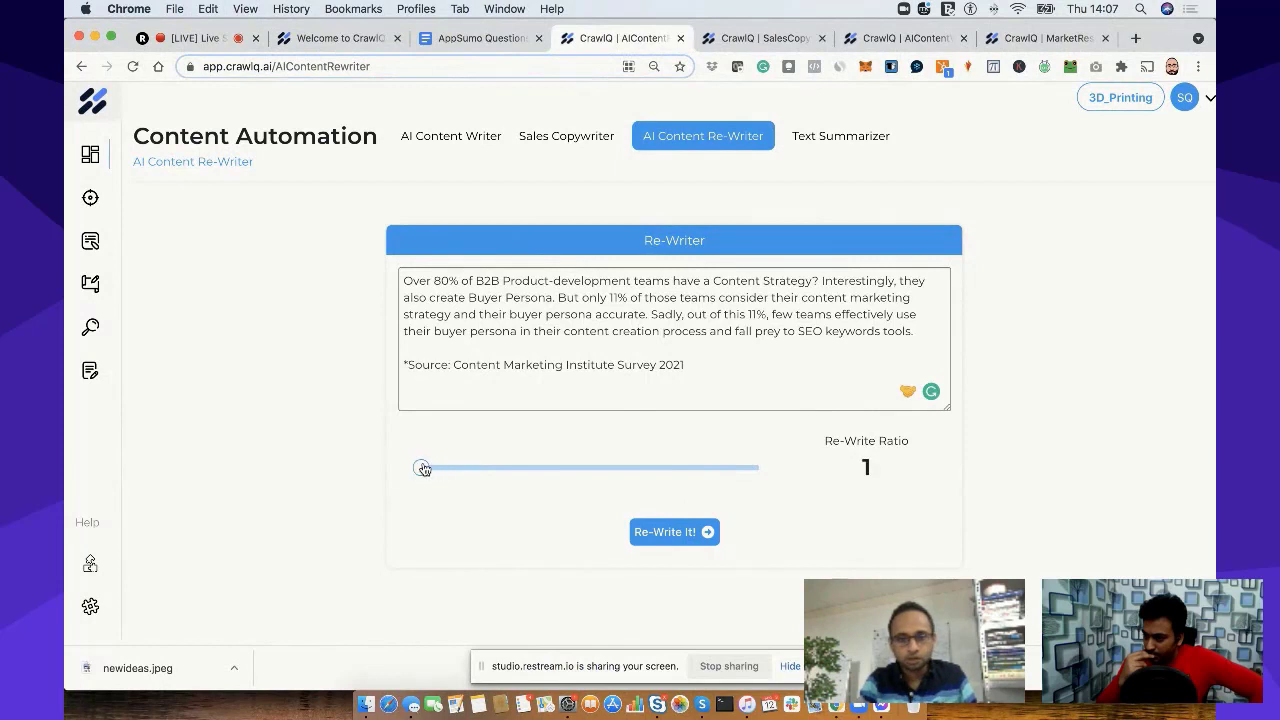
click(674, 533)
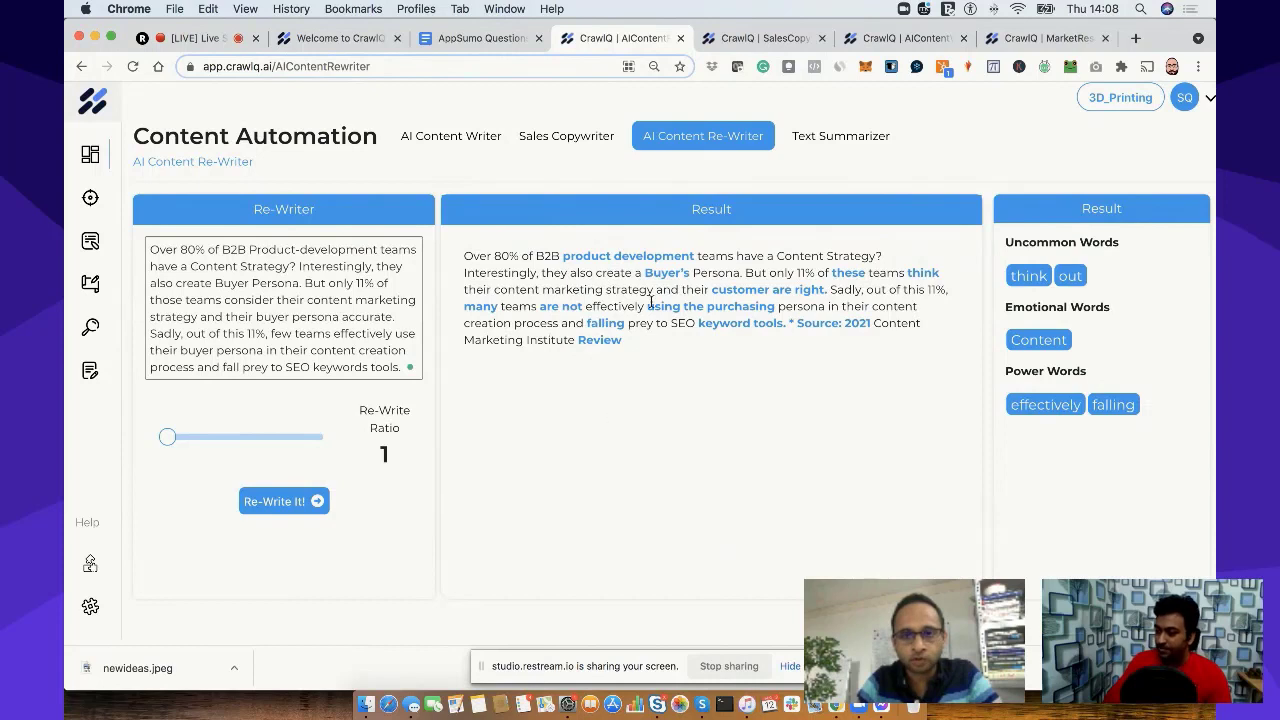
Step: Open the Text Summarizer, switch it to direct content input, and paste the copied paragraph into its content field
click(843, 136)
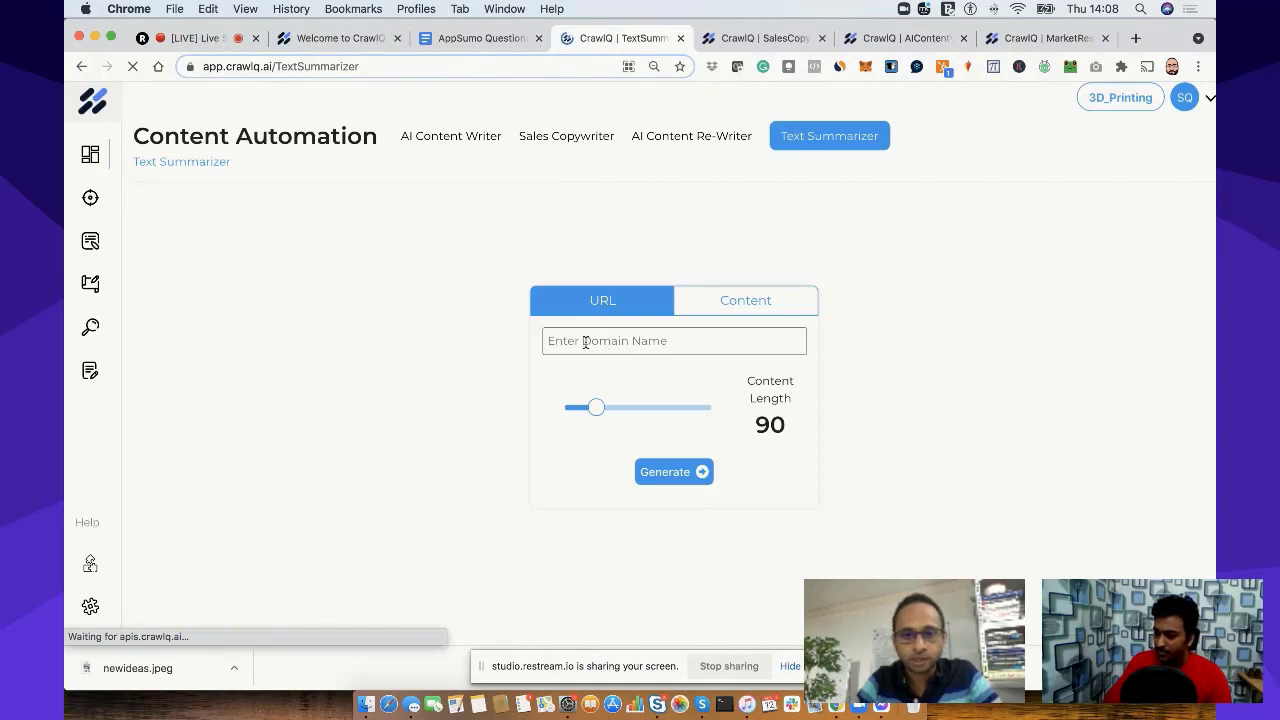
click(571, 341)
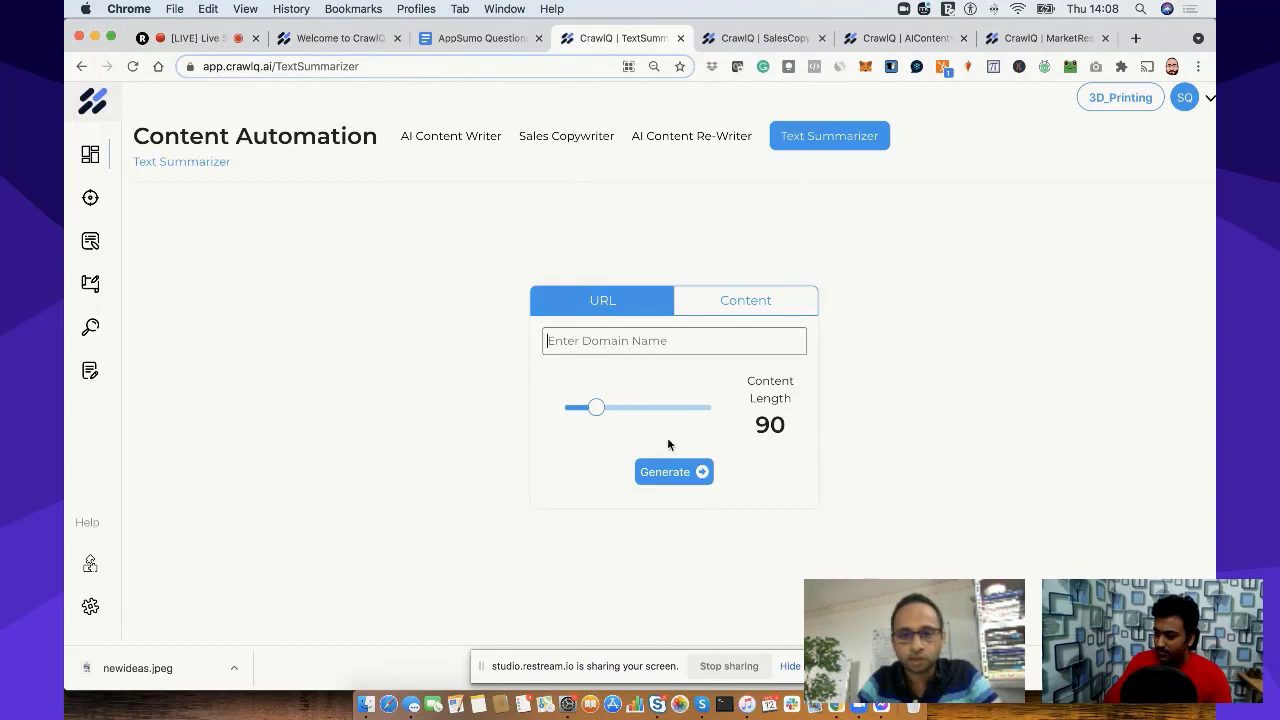
click(724, 304)
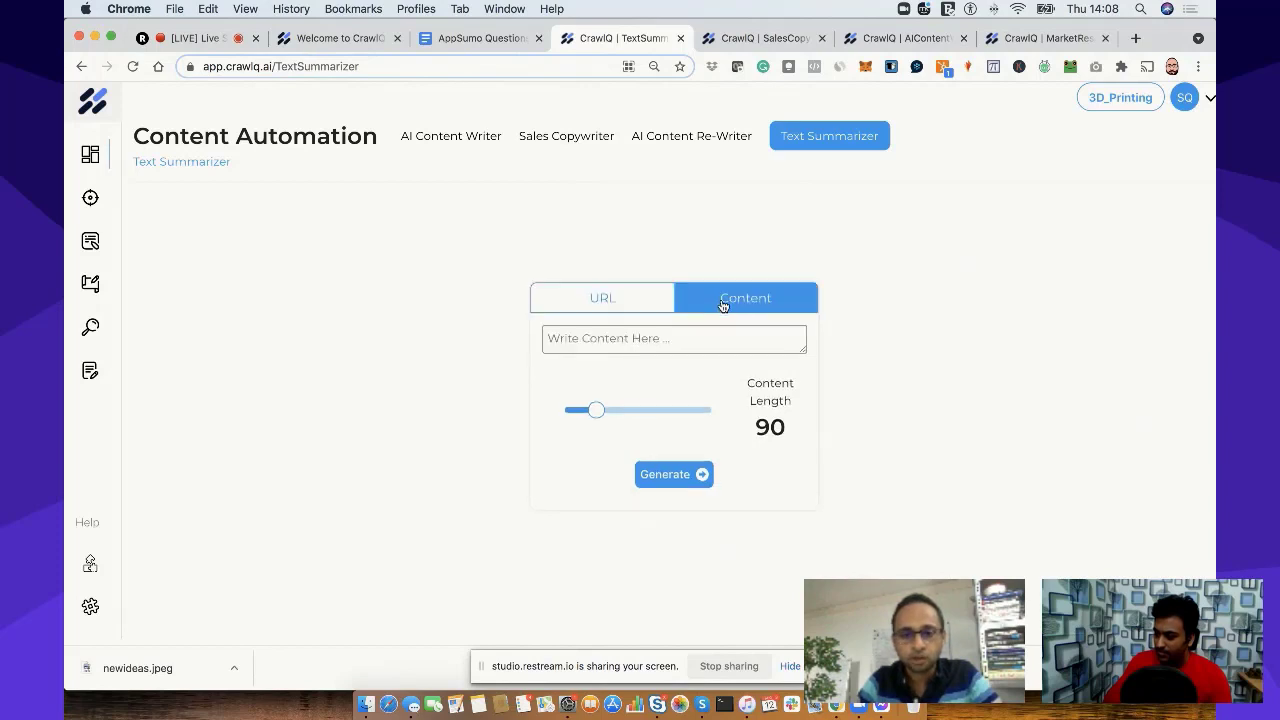
click(606, 339)
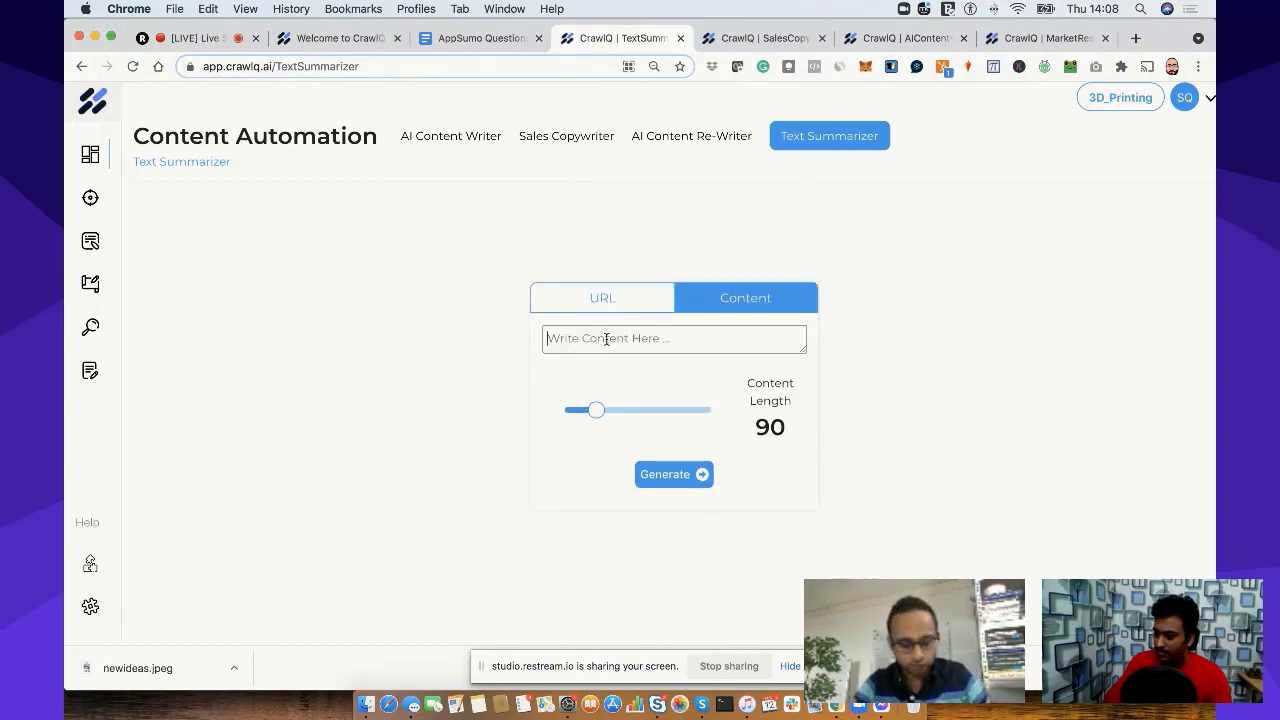
key(super+v)
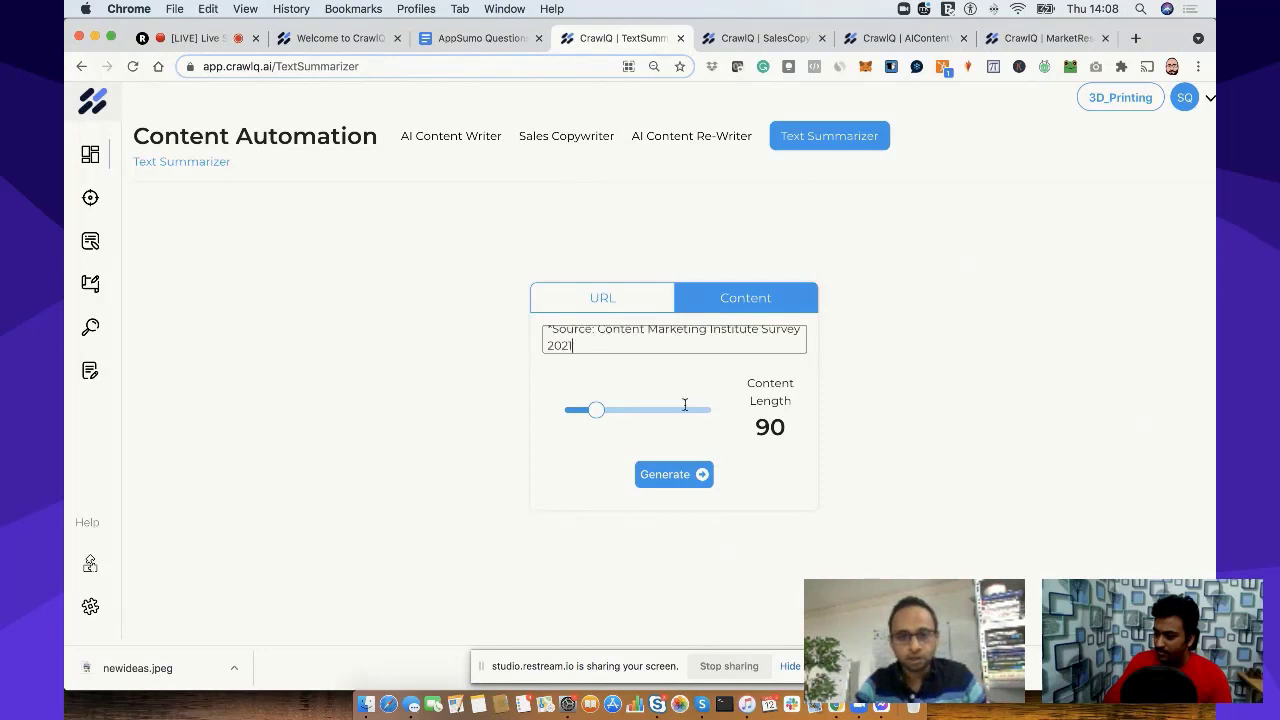
Step: Set the summary's content length to 75 and try to generate a summary of the pasted paragraph
click(672, 474)
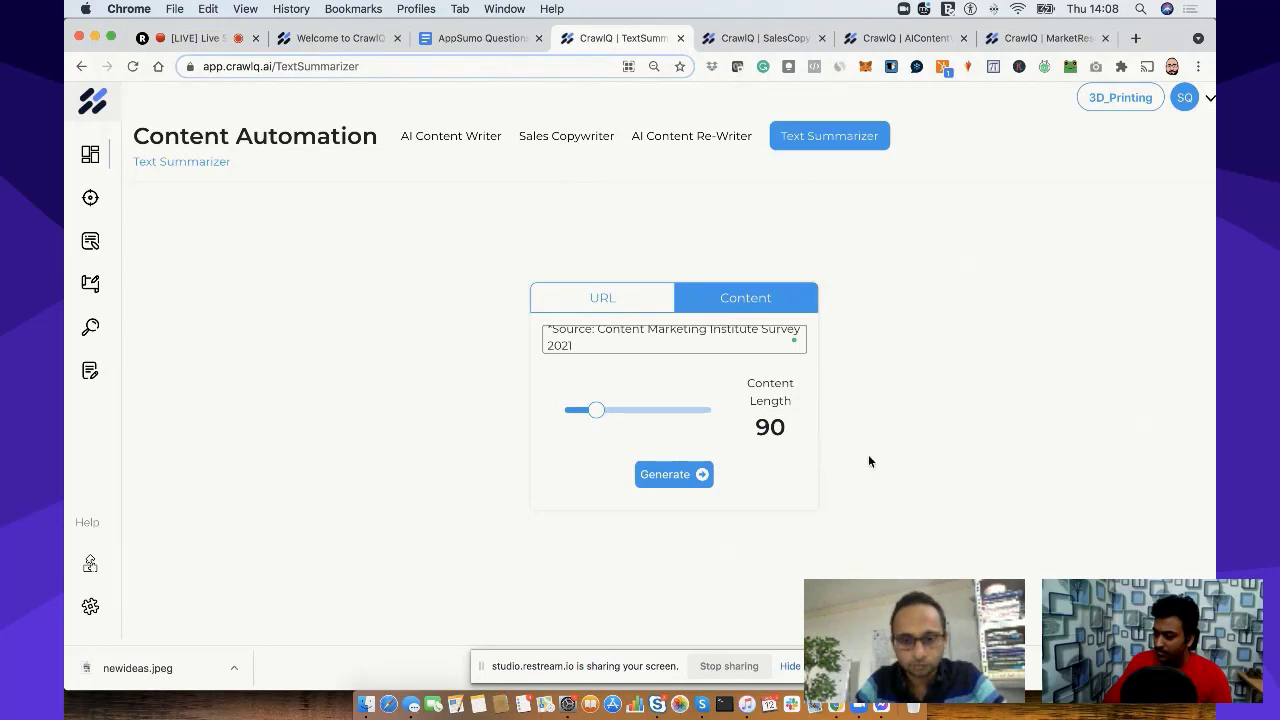
scroll(868, 455, down, 1)
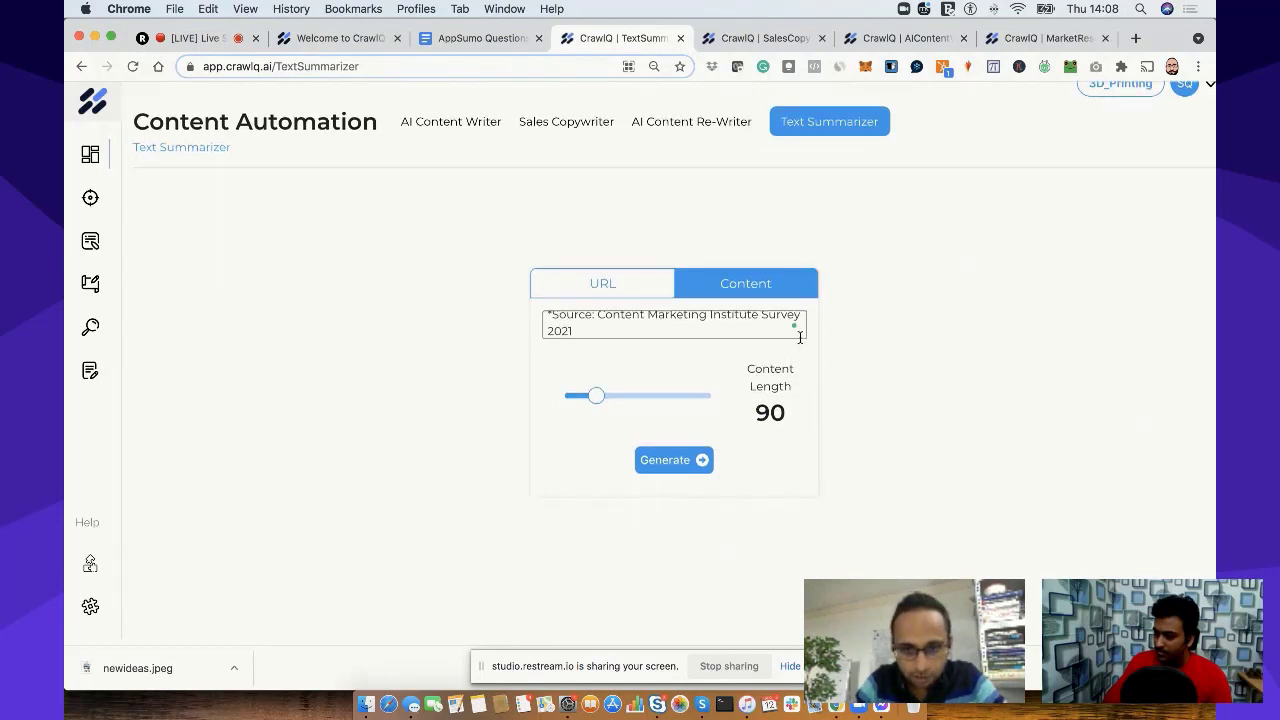
drag(595, 396, 581, 396)
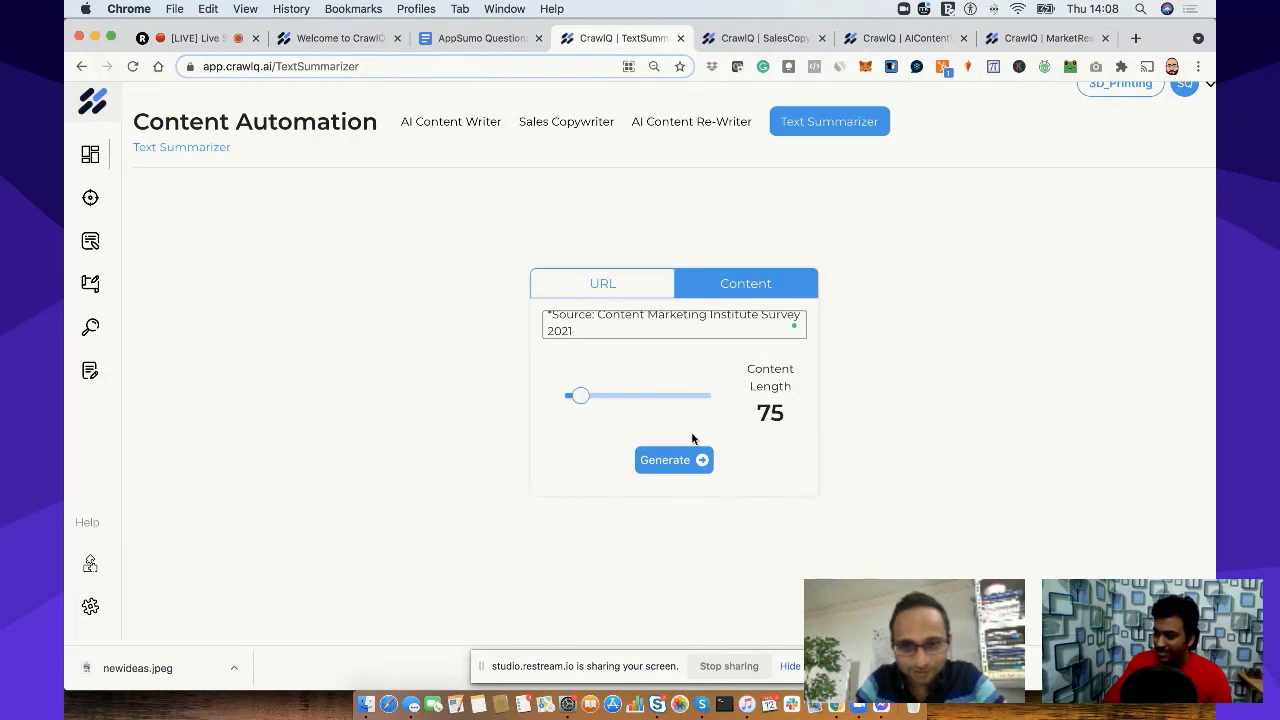
click(667, 459)
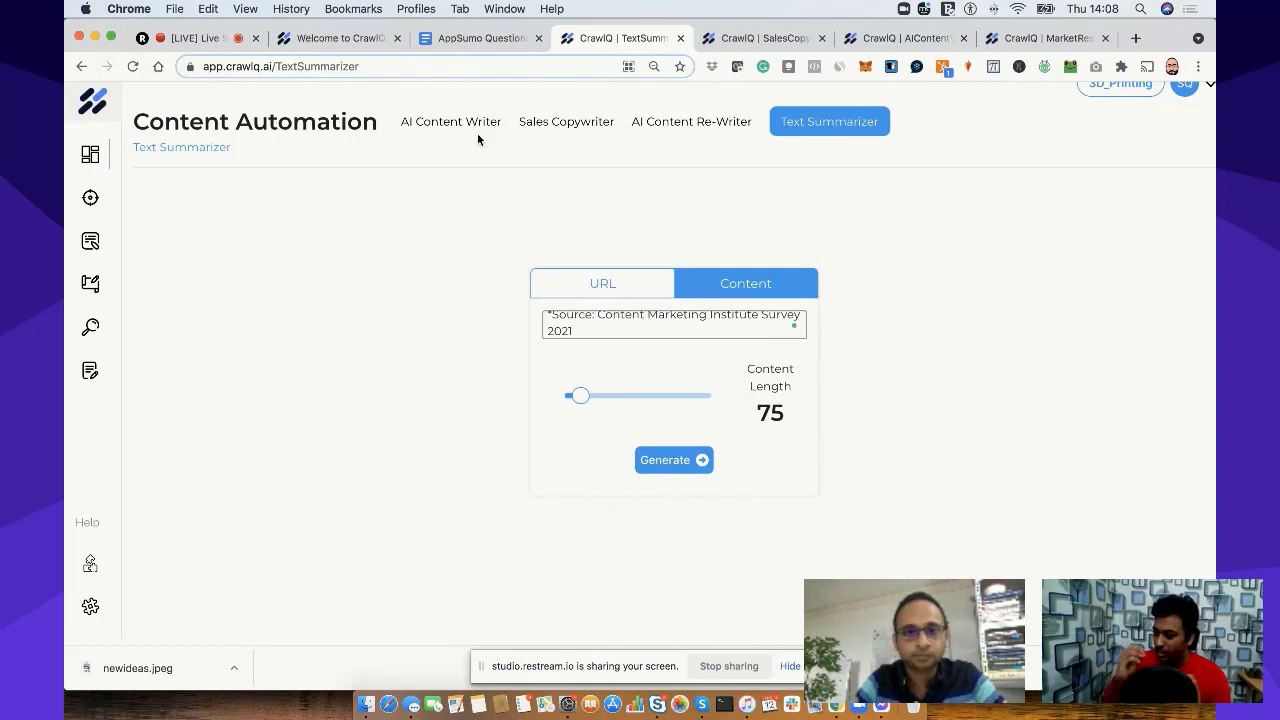
Step: Switch the Text Summarizer to URL input and select all the text in its domain name field
click(584, 283)
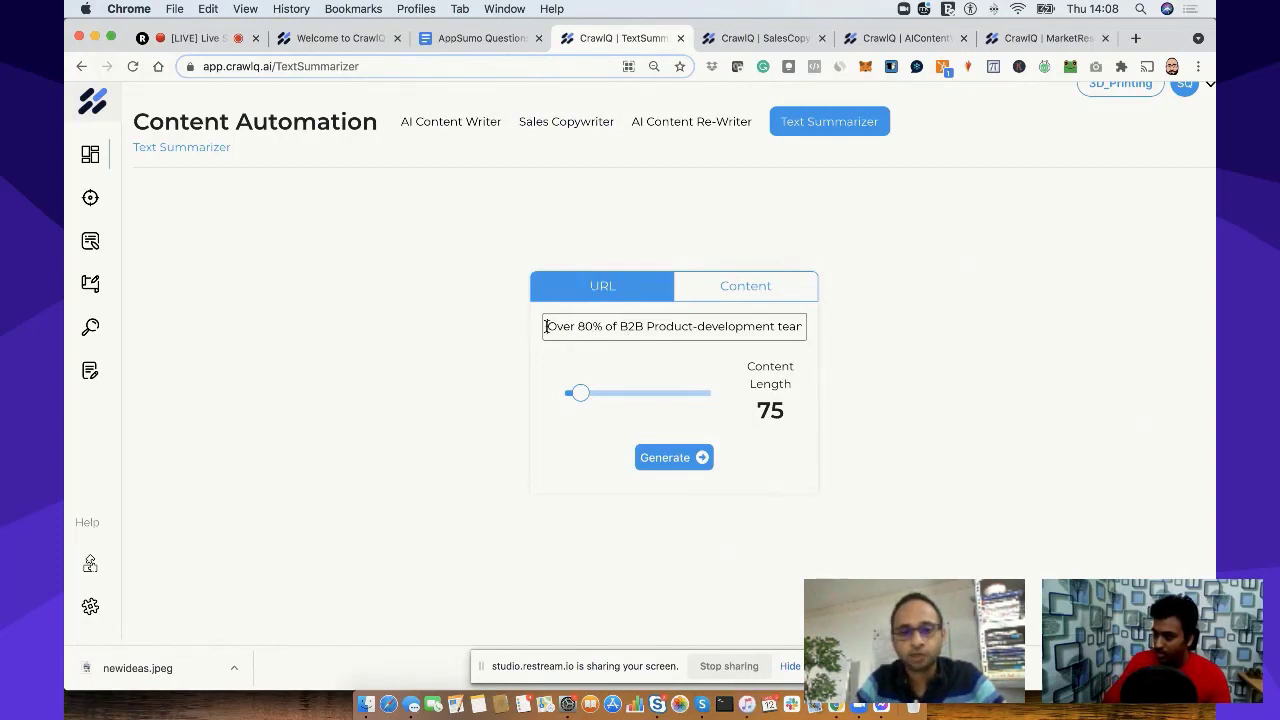
drag(546, 326, 826, 331)
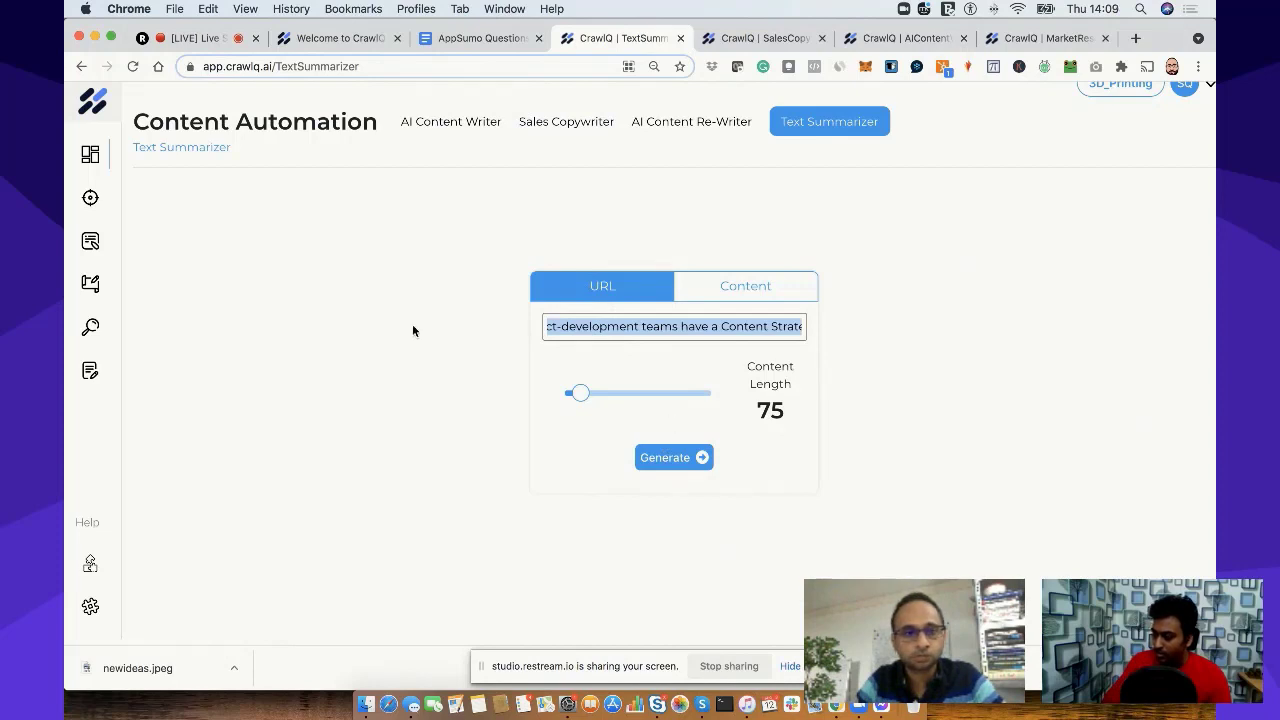
Step: Look over the Welcome to CrawlQ page around the copied paragraph and the section on the Product Owner's failures
click(323, 38)
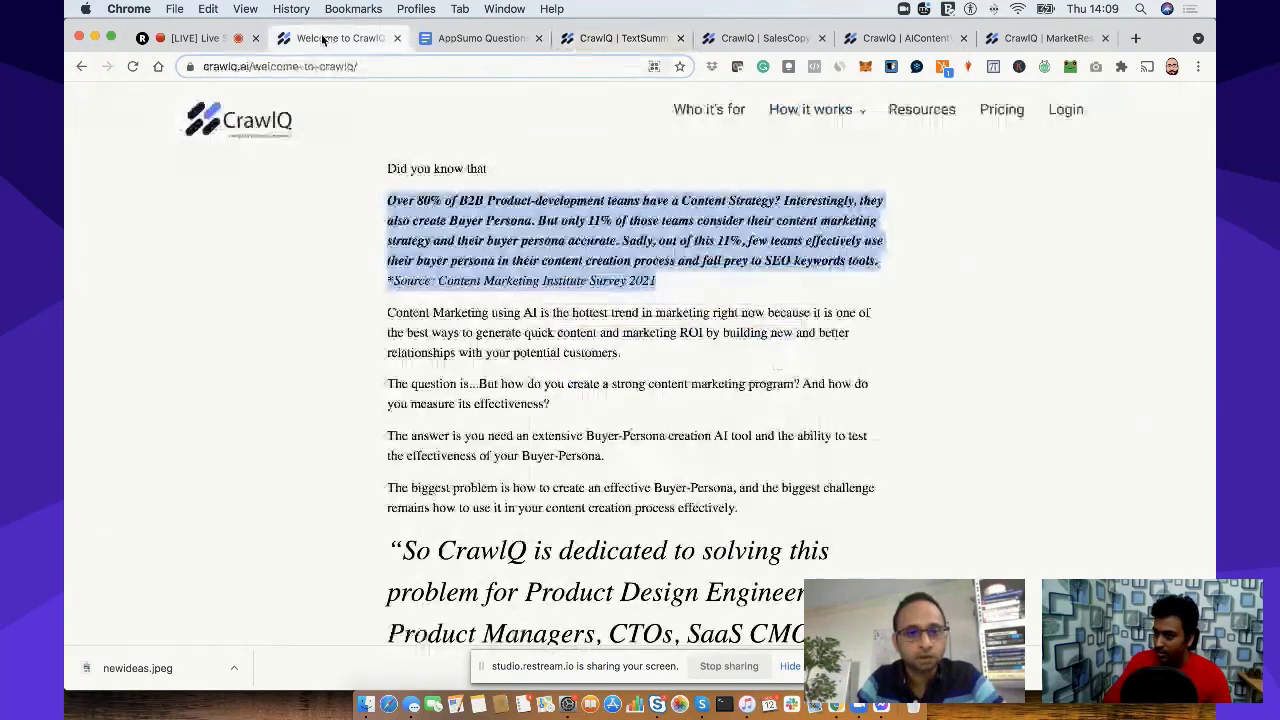
scroll(658, 422, down, 5)
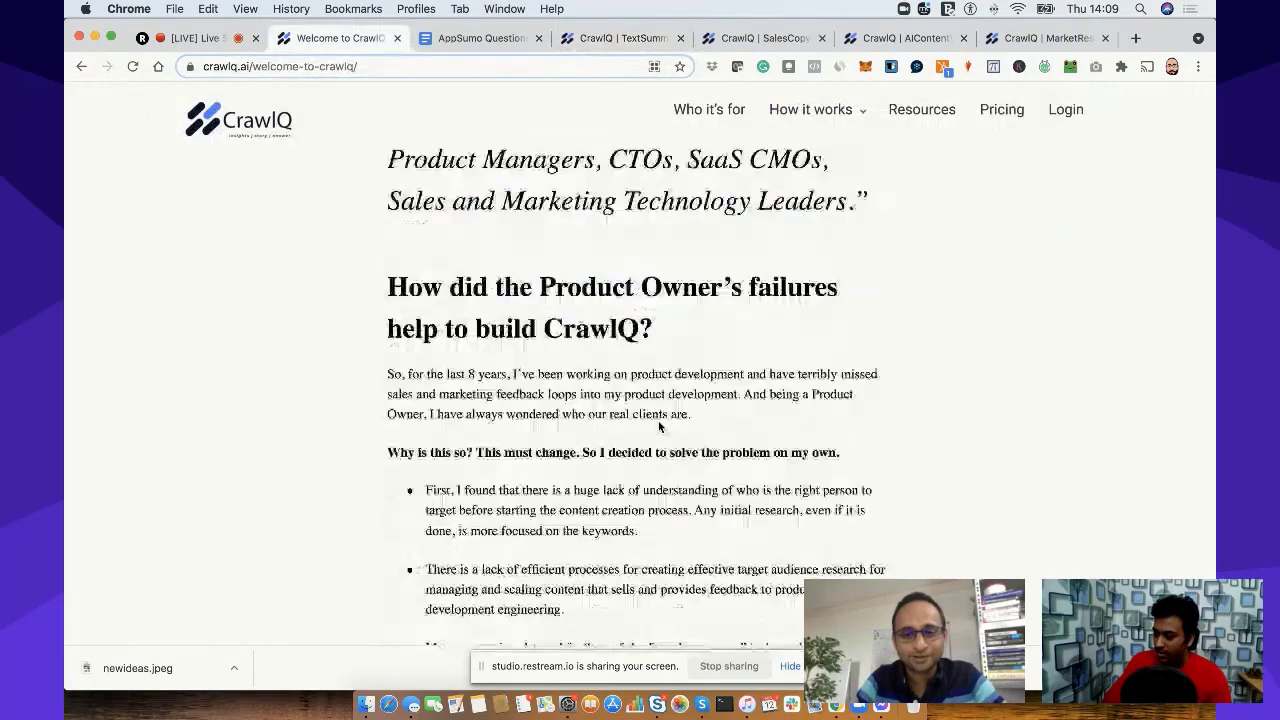
scroll(658, 427, up, 3)
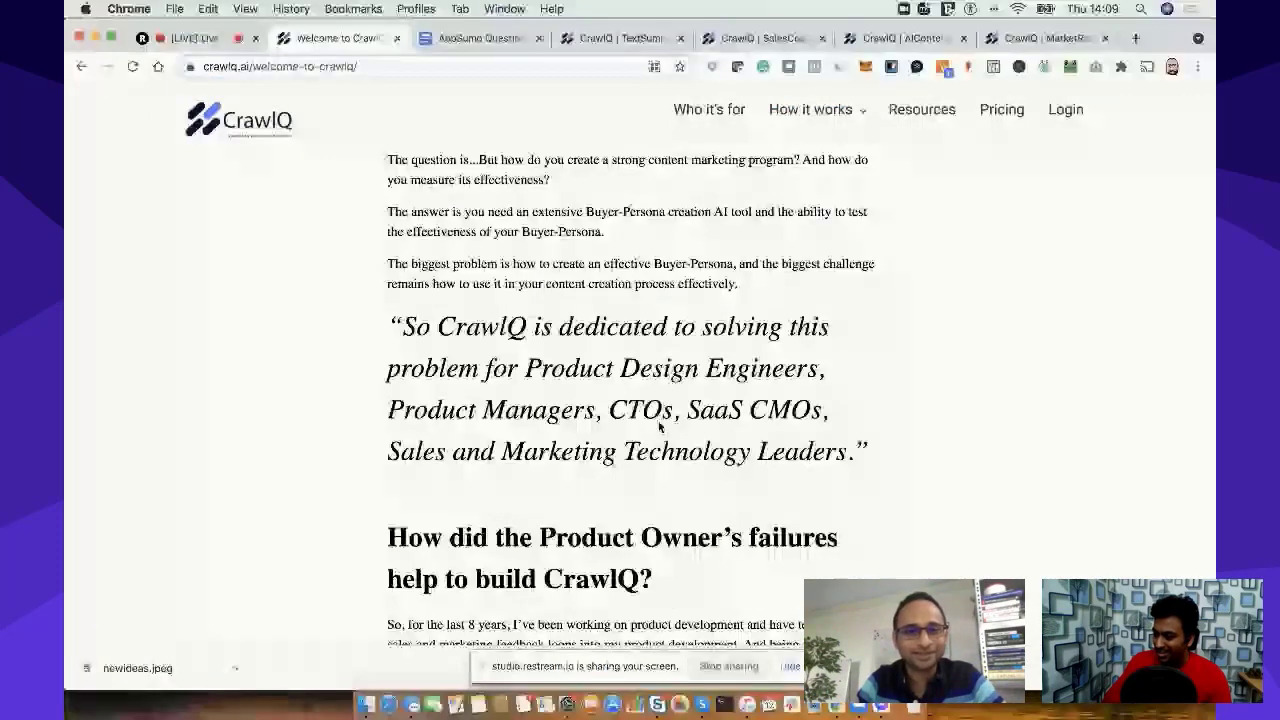
scroll(658, 427, up, 5)
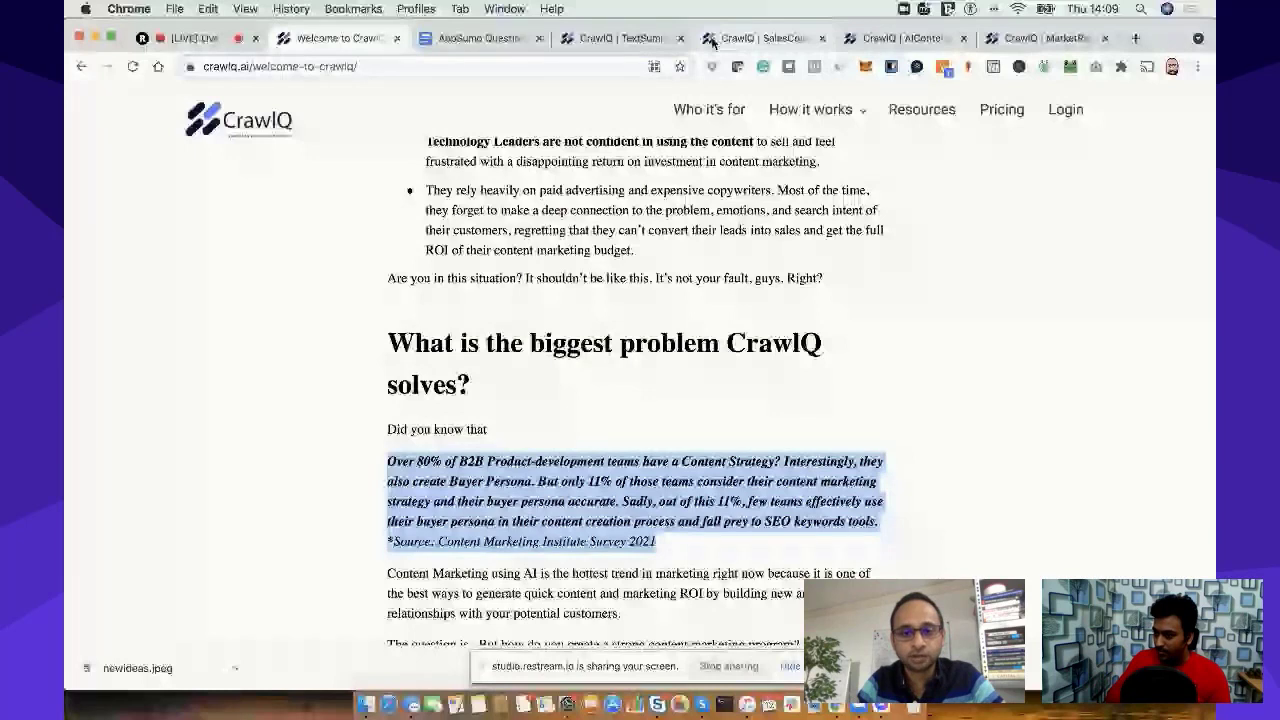
Step: Return to the Text Summarizer and switch it back to direct content input
click(620, 38)
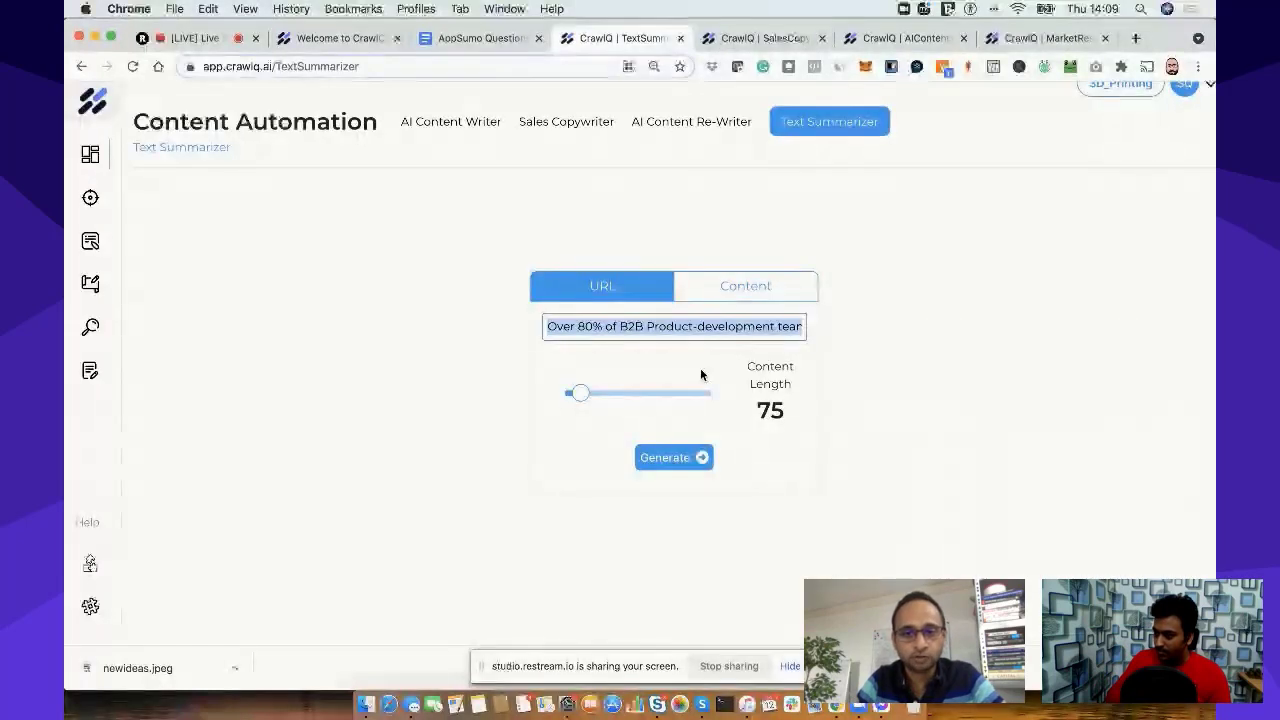
click(745, 285)
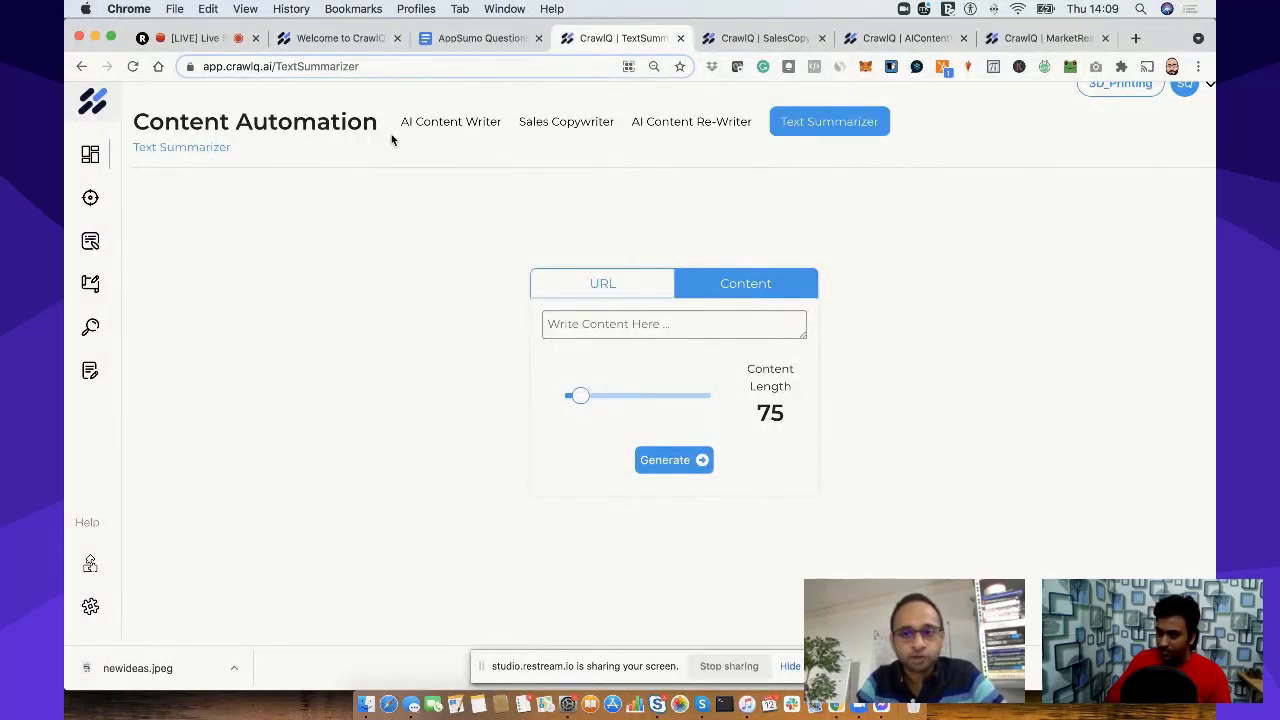
Step: Open the Market Research section with its Research and Resonance templates
scroll(353, 188, up, 1)
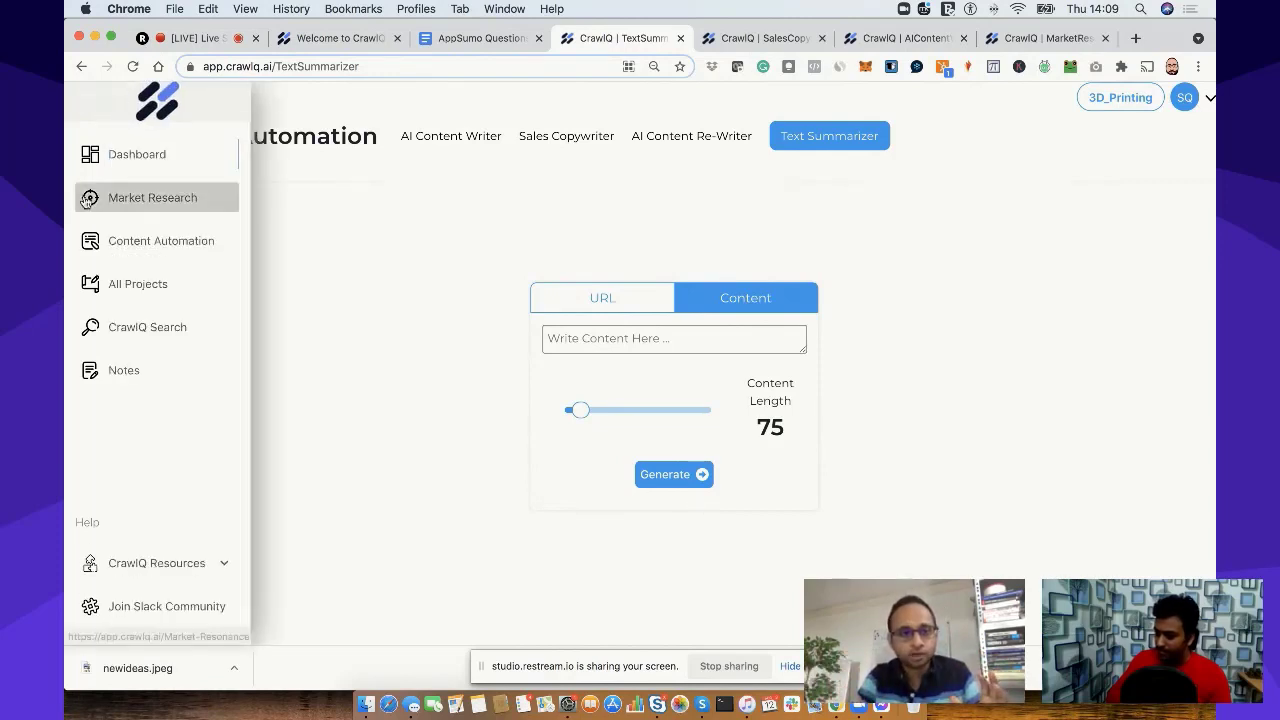
click(120, 192)
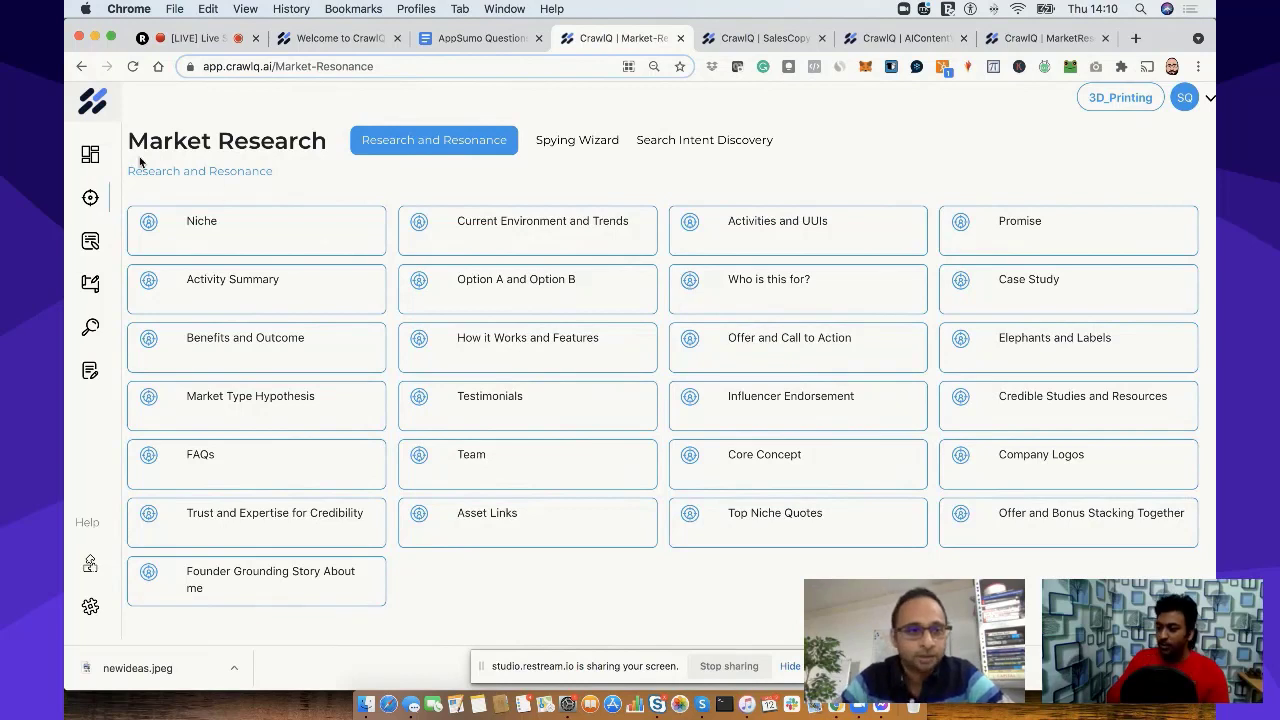
mouse_move(96, 150)
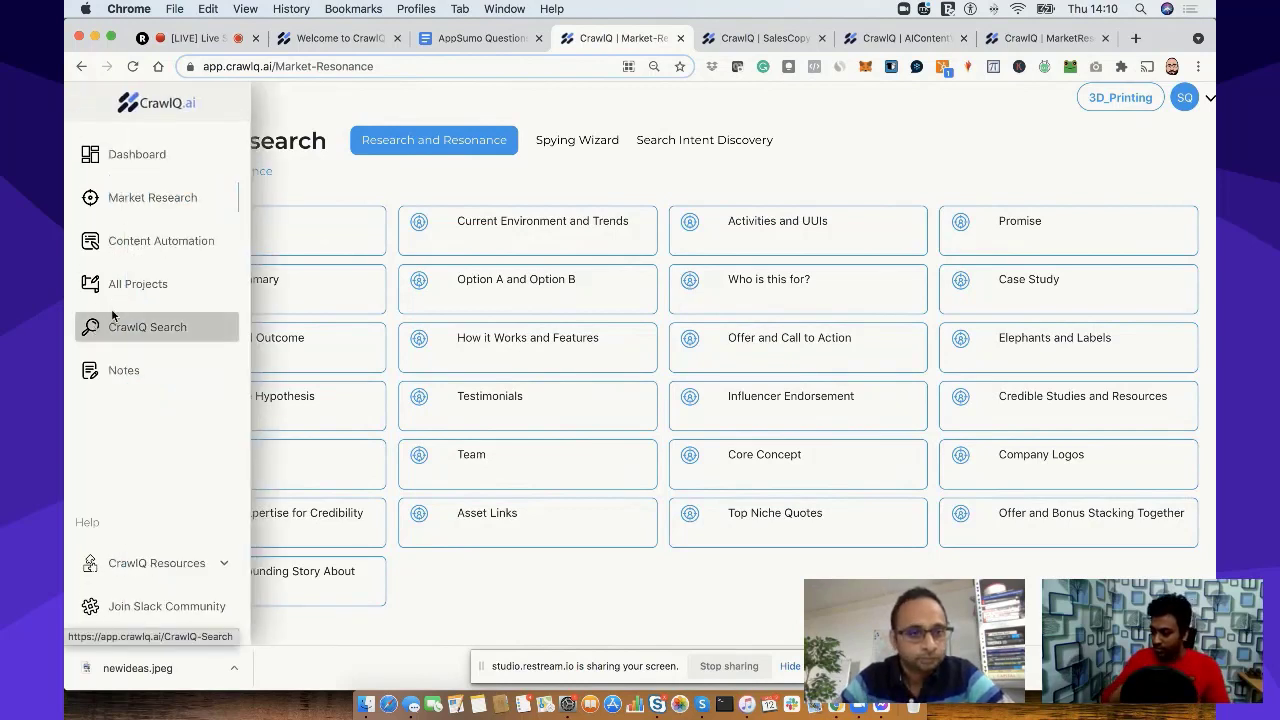
Step: Return to the Welcome to CrawlQ page and go back up to the introductory video near its beginning
click(340, 40)
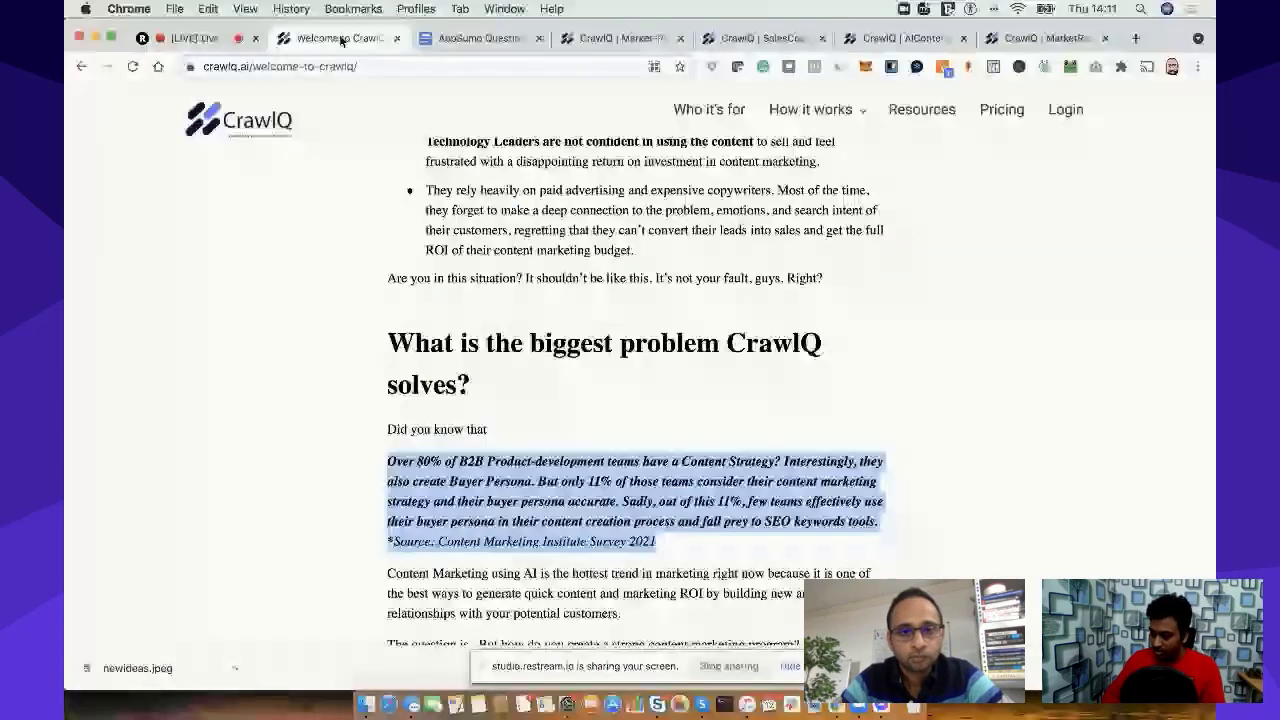
scroll(558, 207, up, 10)
scroll(558, 207, up, 10)
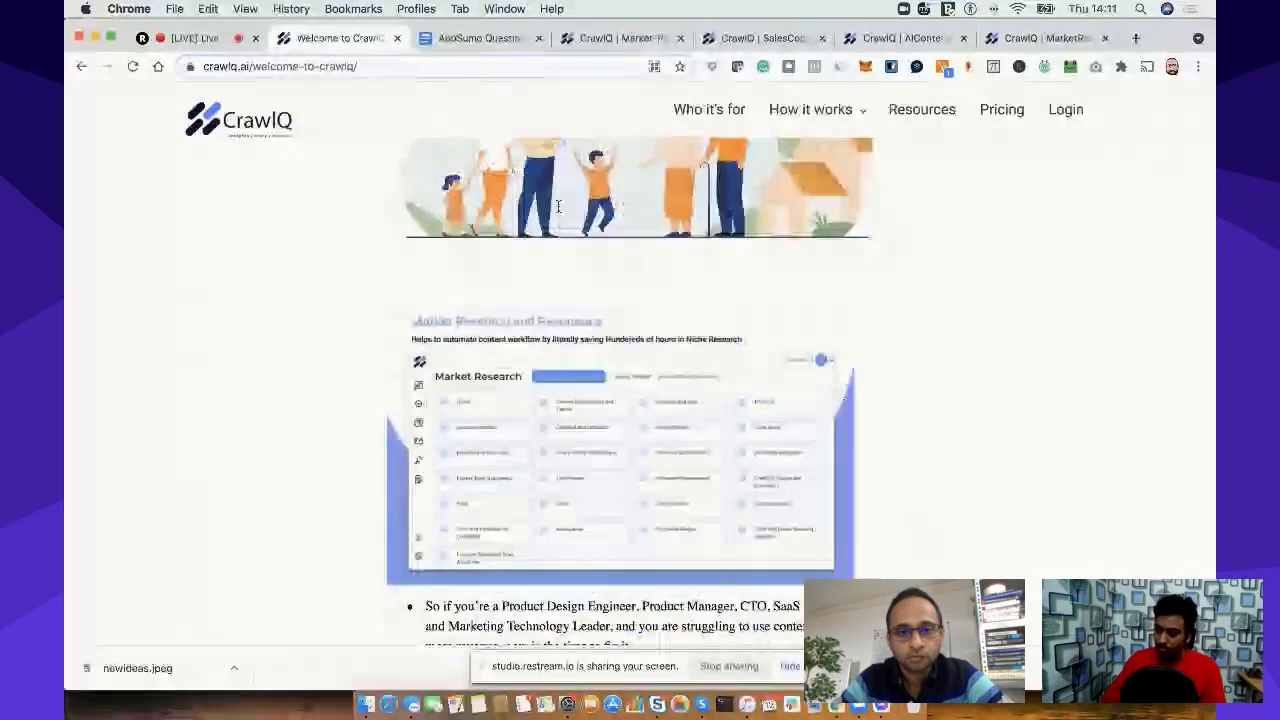
scroll(558, 207, up, 3)
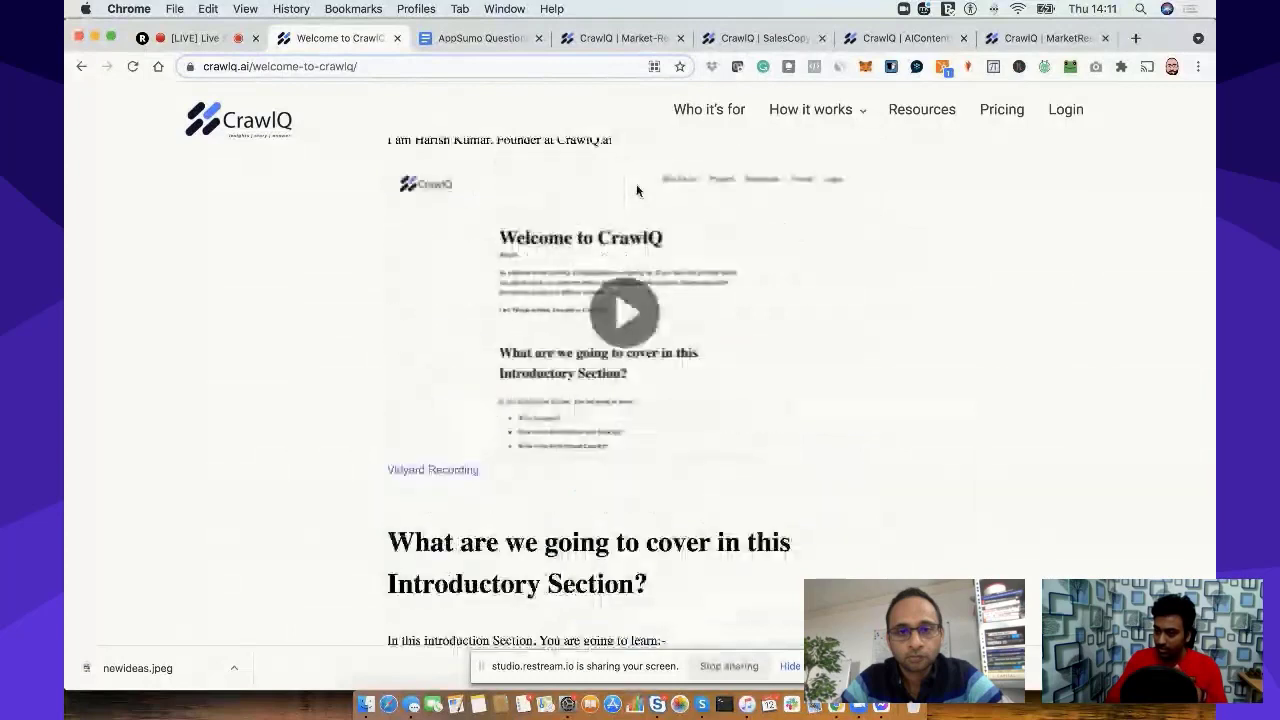